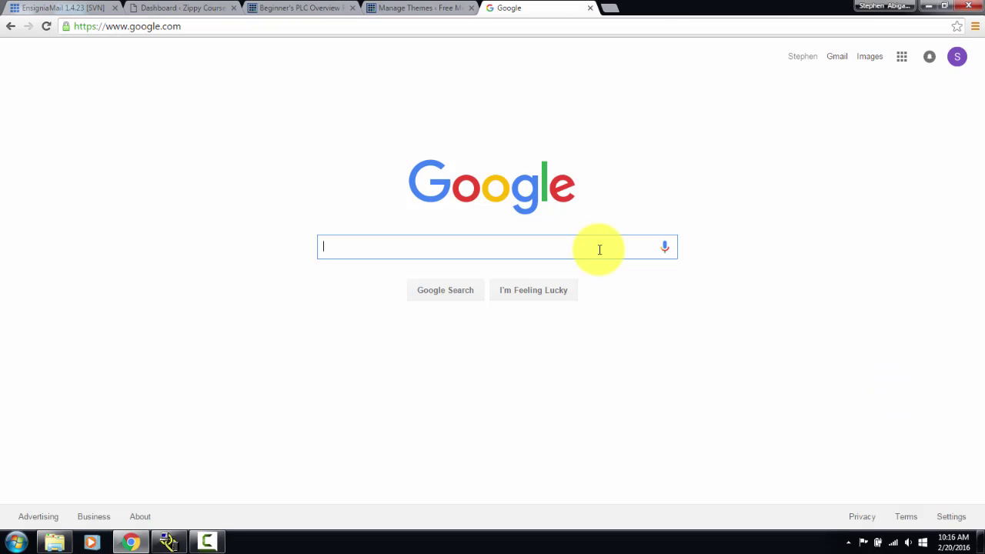
Step: Search Google for 'micrologix download'
text(micro)
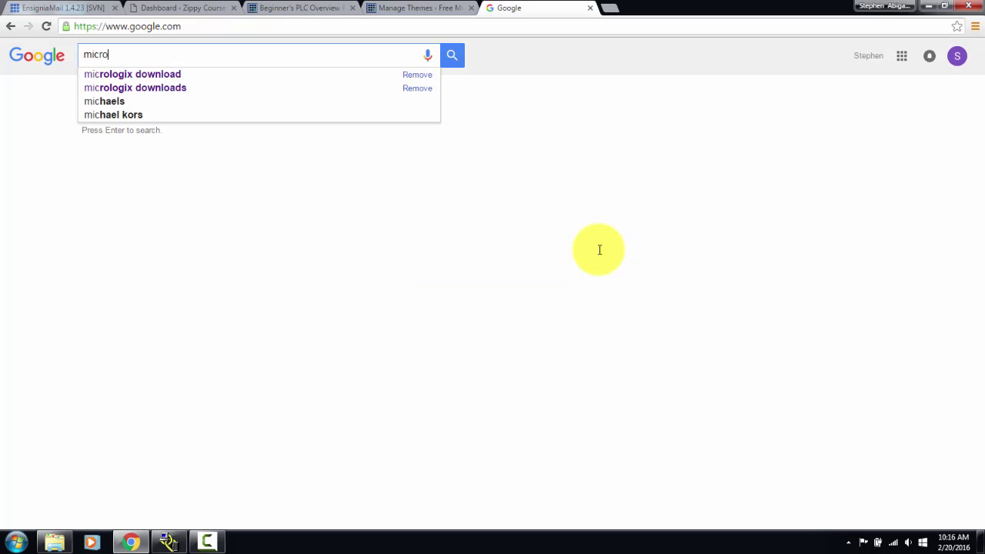
text(logix )
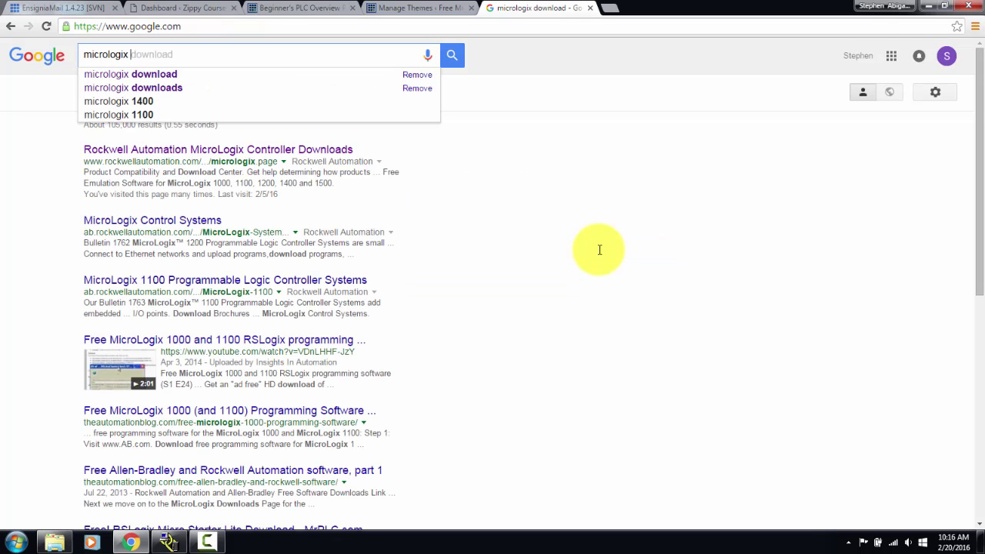
text(download)
key(Return)
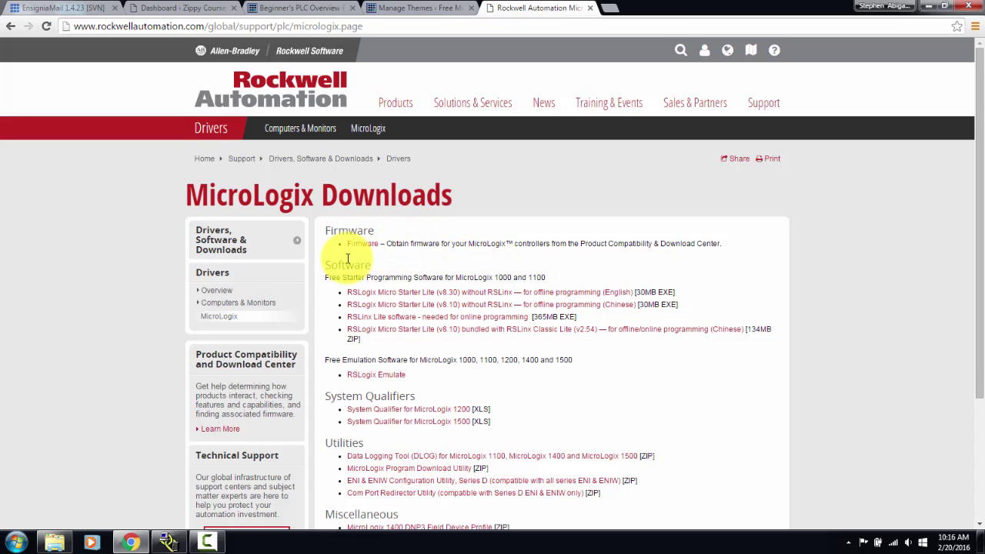
Step: Download the RSLogix Micro Starter Lite v8.30 English zip, canceling the duplicate copy
drag(328, 268, 551, 278)
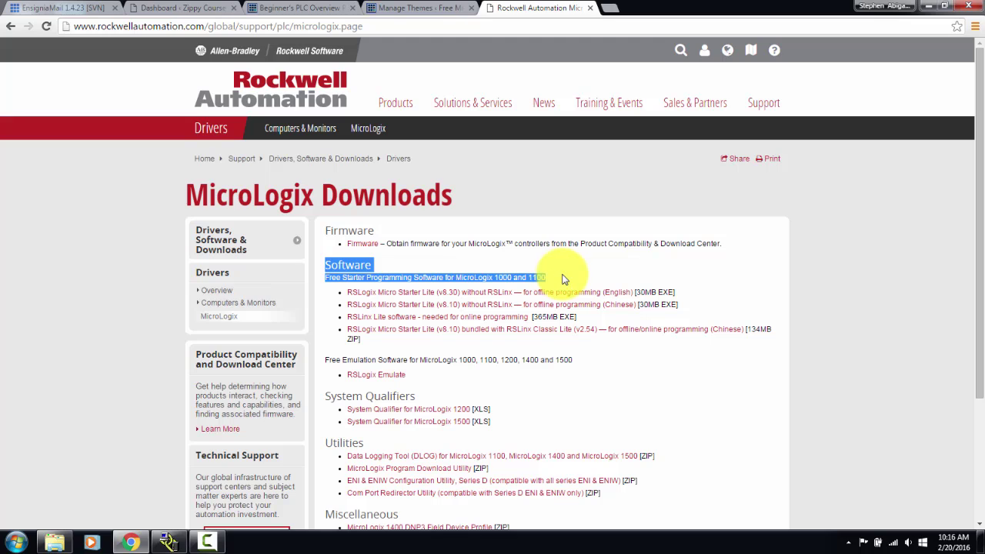
click(551, 277)
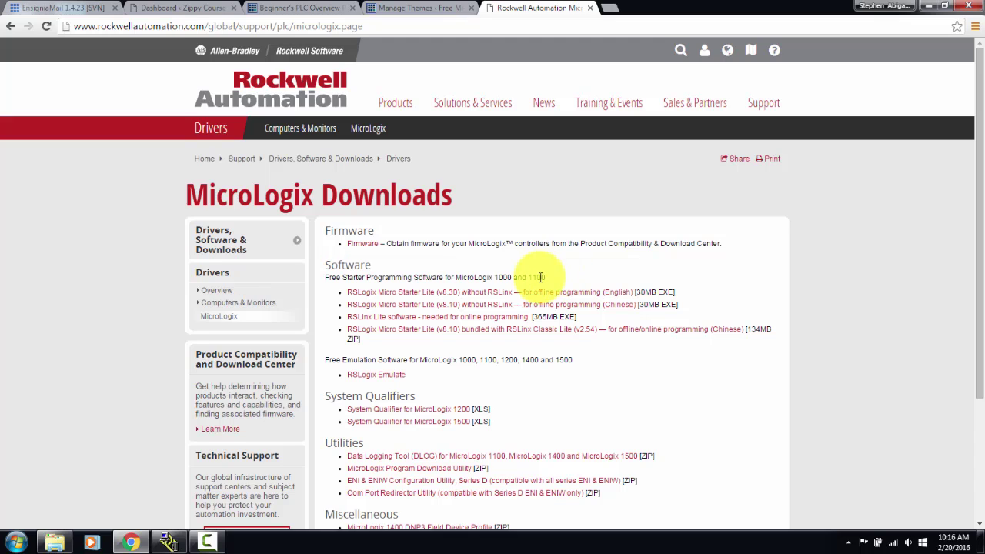
click(477, 297)
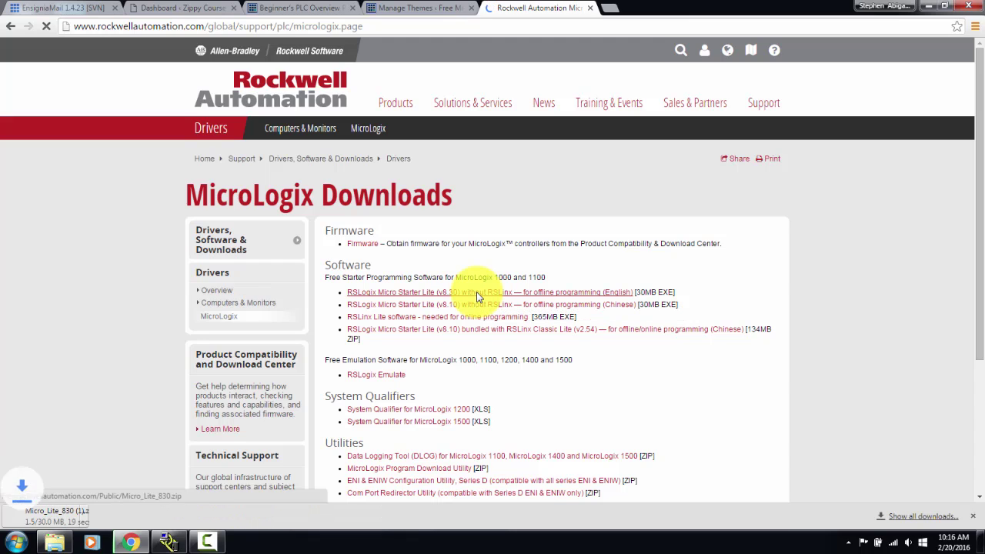
click(123, 516)
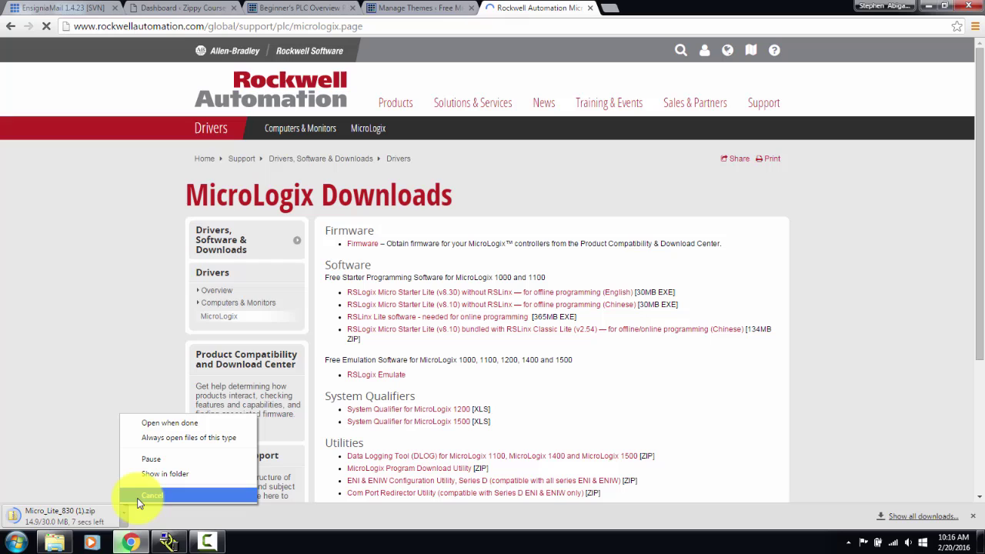
click(138, 496)
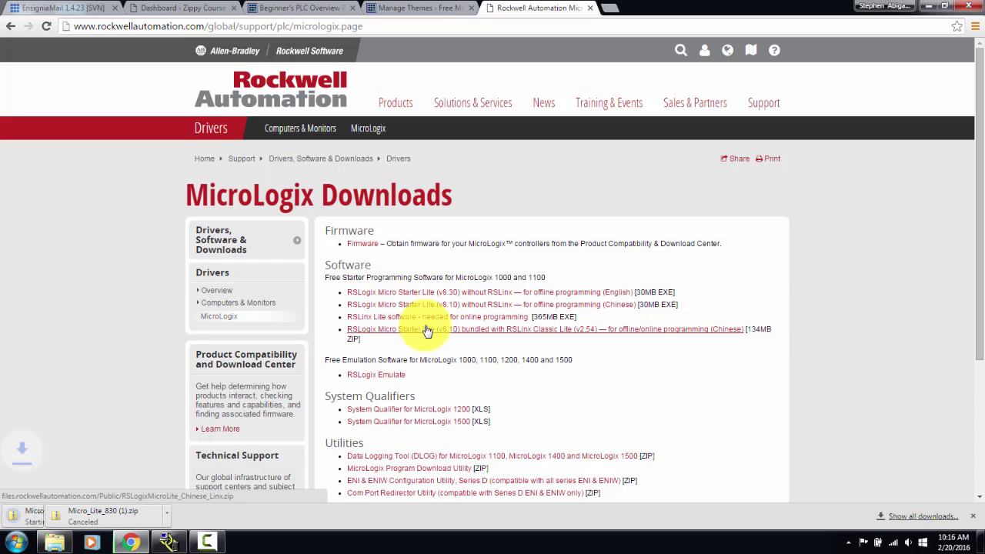
click(415, 294)
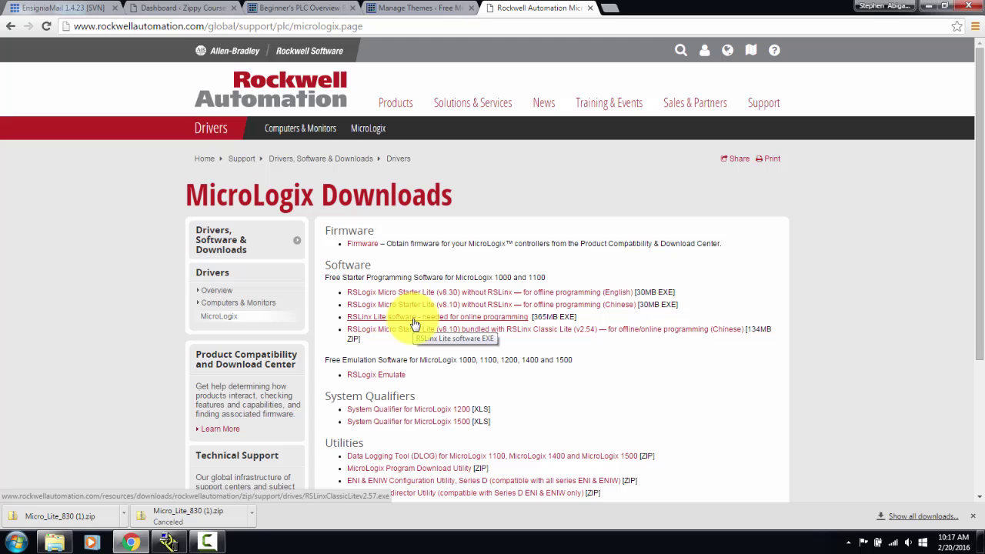
Step: Cancel both RSLinxClassicLitev2.5 exe downloads started from the RSLinx Lite link
click(414, 317)
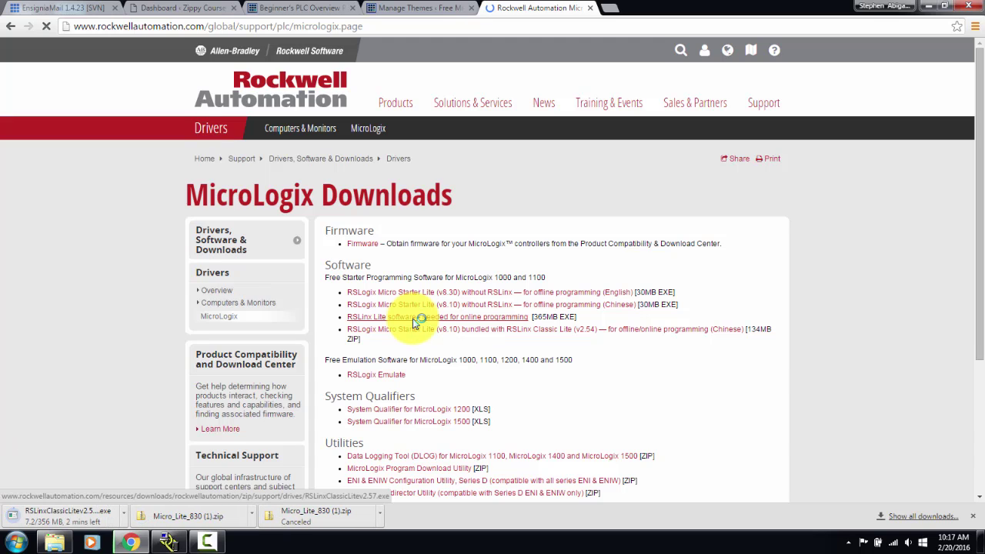
click(126, 507)
click(137, 497)
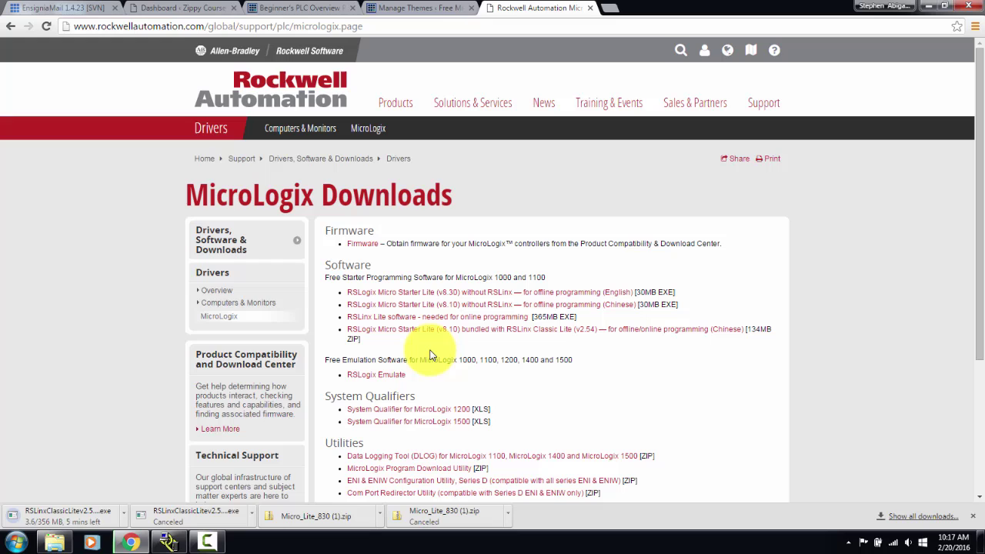
click(127, 513)
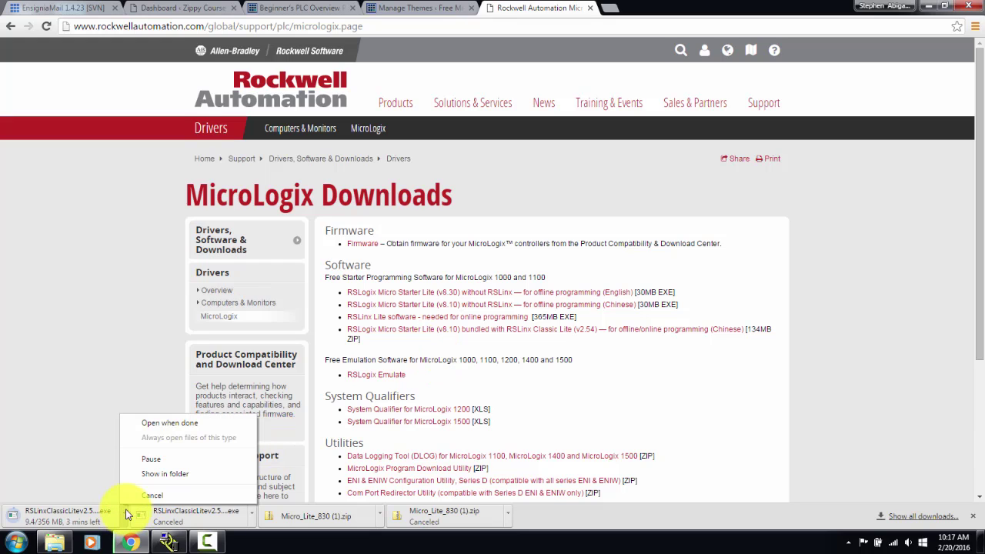
click(146, 494)
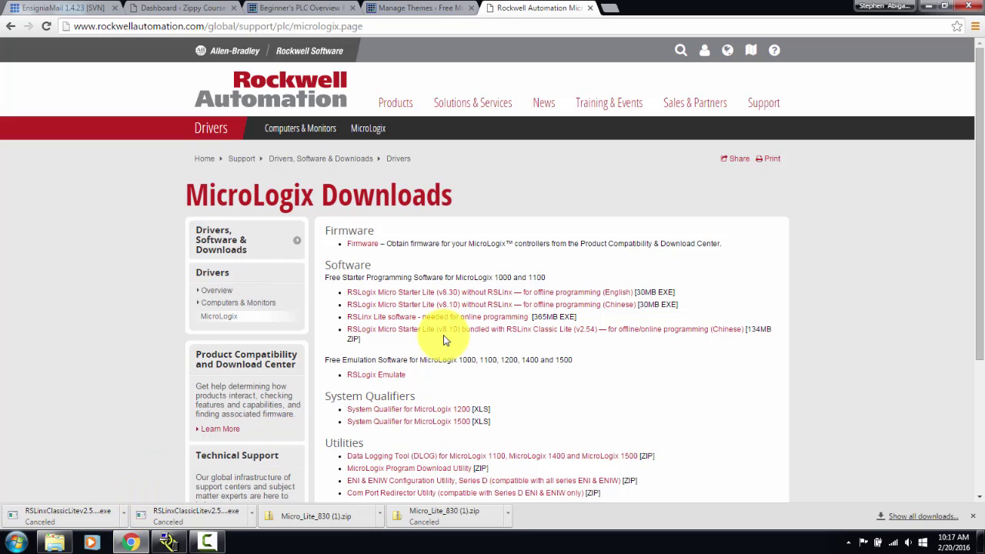
scroll(434, 358, down, 2)
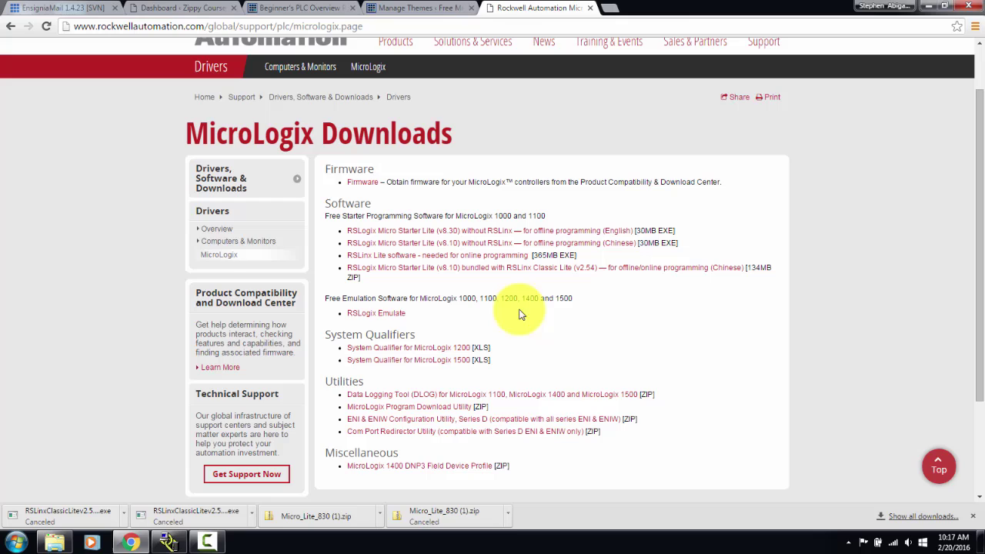
Step: Open the RSLogix Emulate listing and try the product family filter for 'Emulate 500'
click(402, 314)
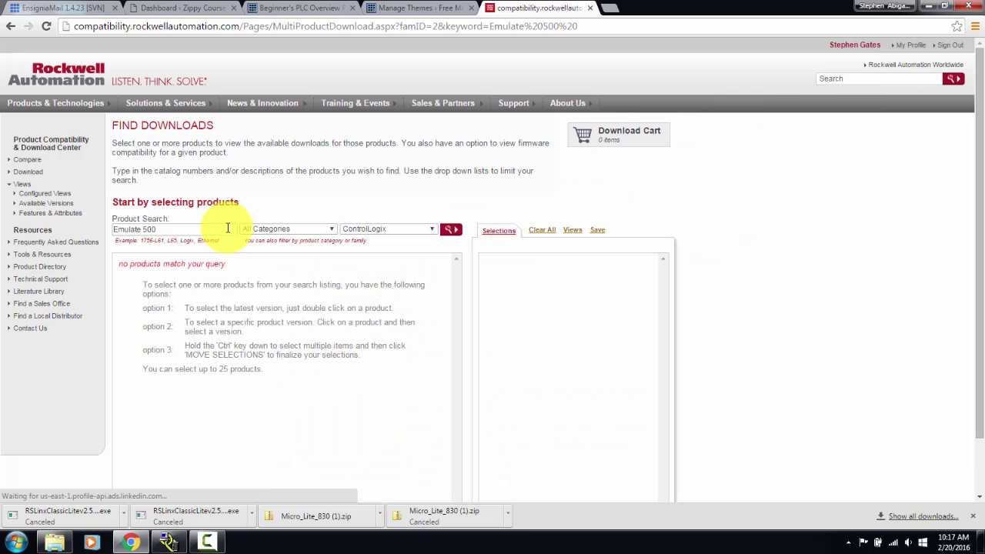
click(431, 231)
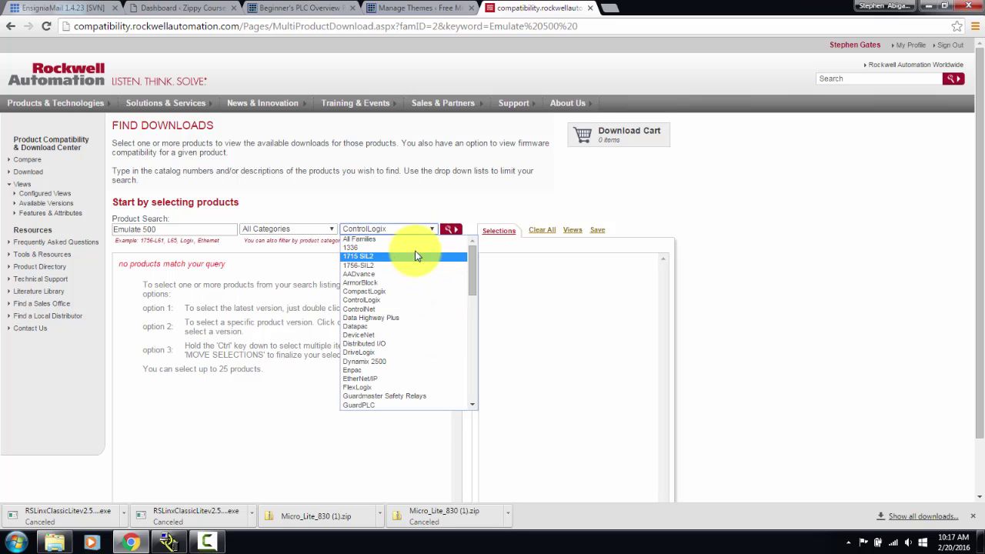
click(416, 239)
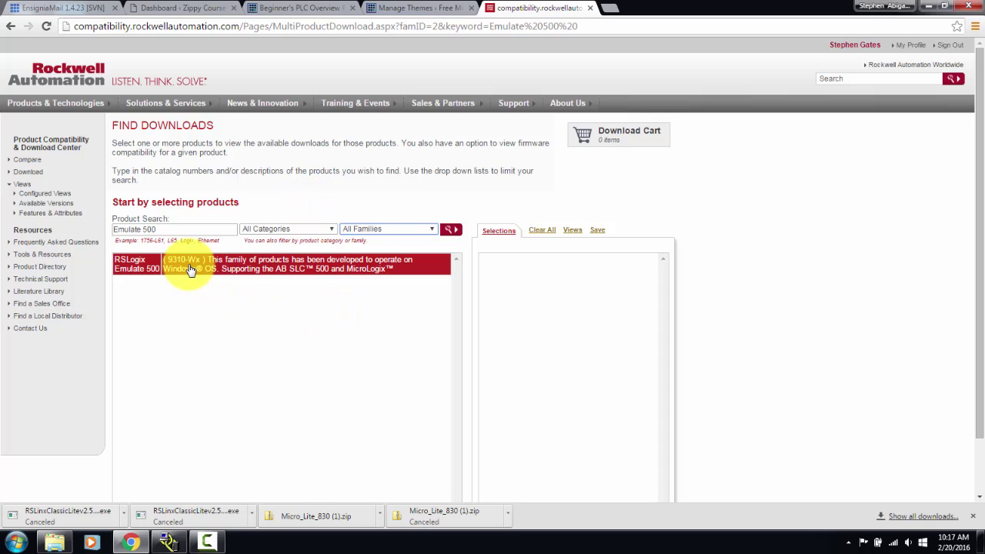
click(427, 231)
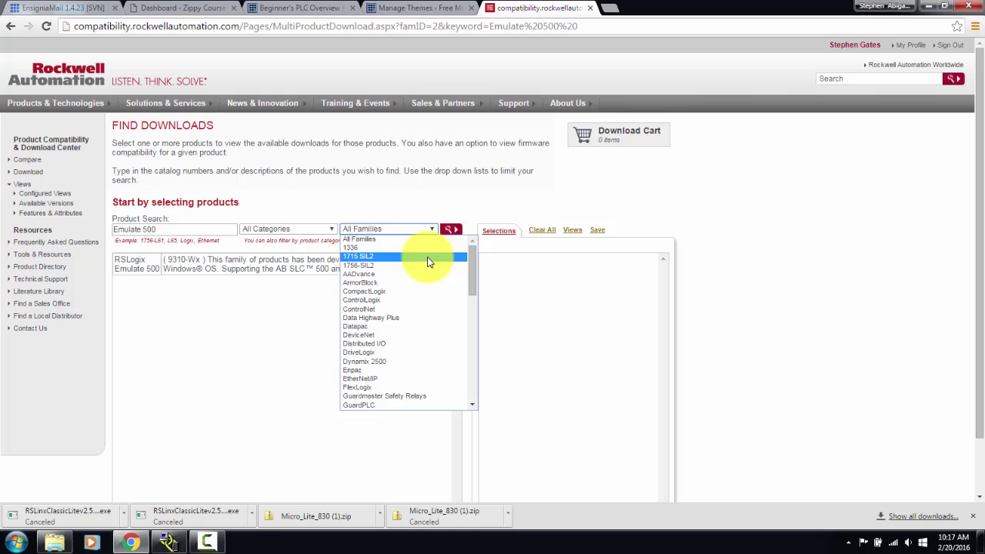
click(416, 299)
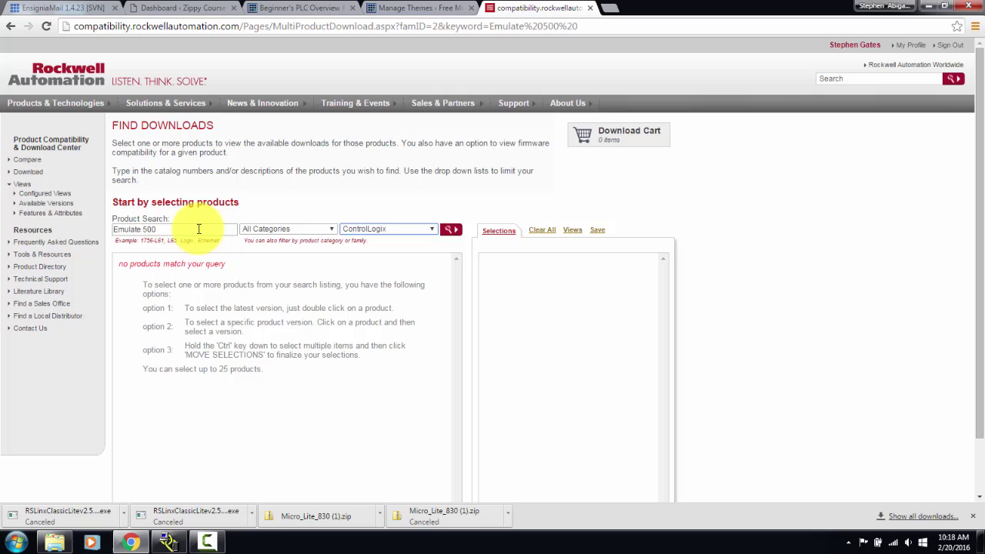
drag(198, 228, 76, 228)
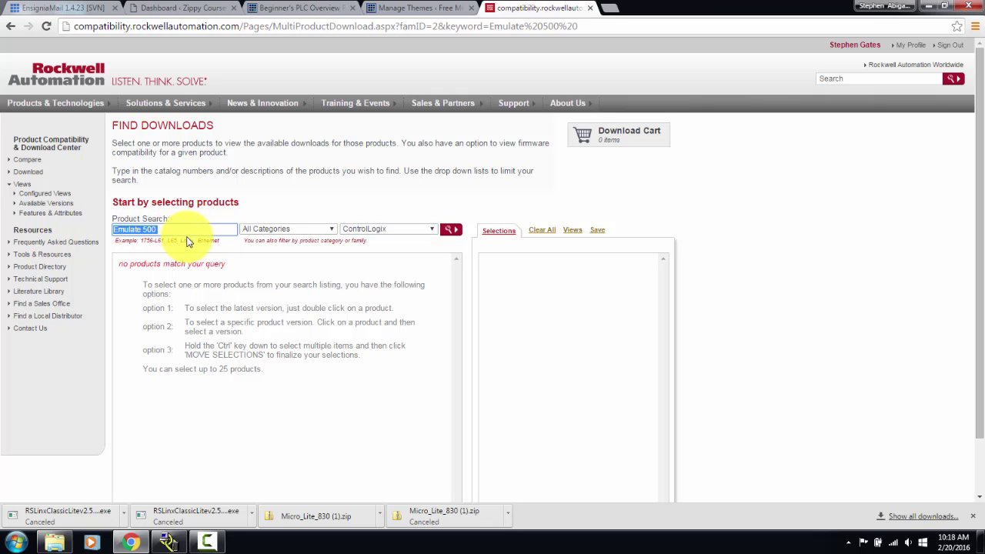
click(259, 281)
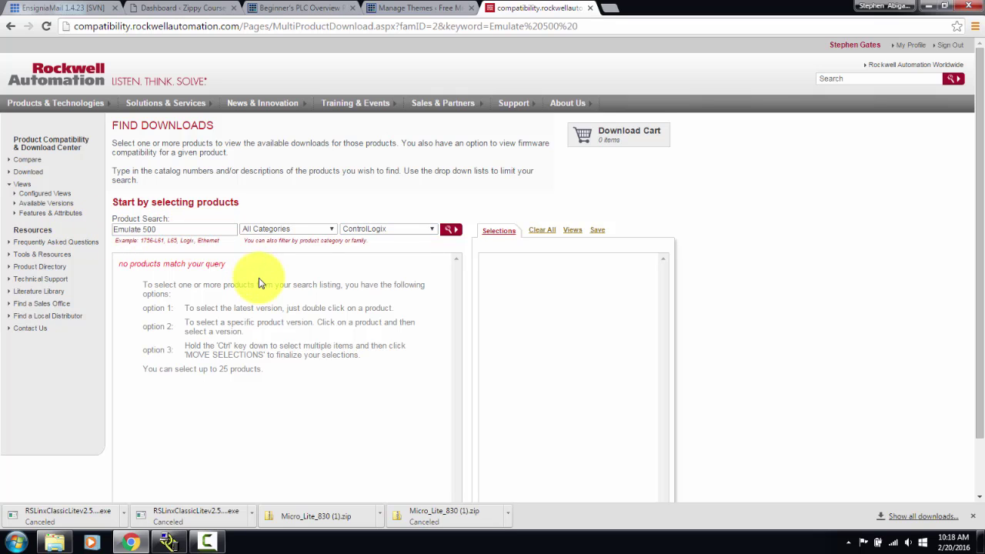
Step: With All Families, select RSLogix Emulate 500 version 6.00.00 and go to its downloads
click(431, 229)
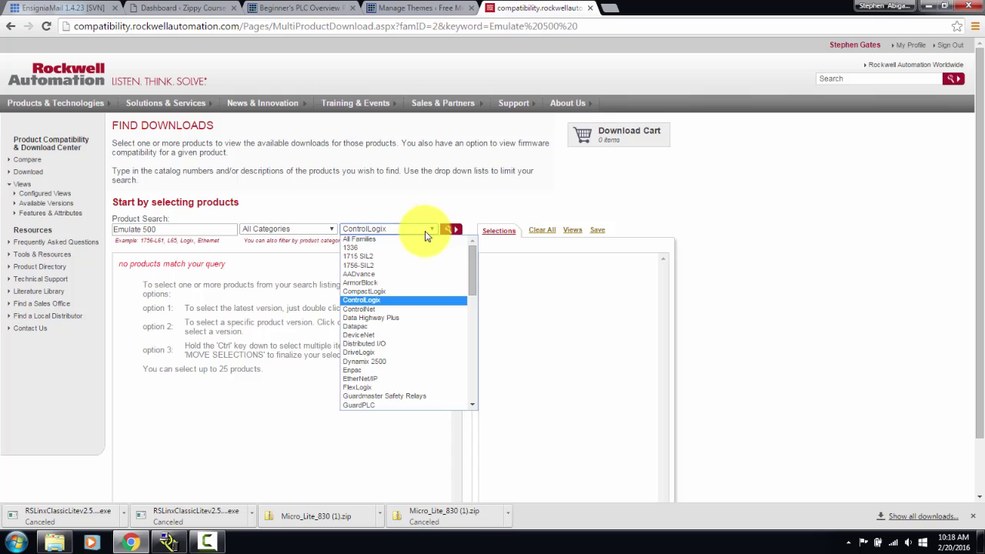
click(421, 242)
click(451, 228)
click(299, 270)
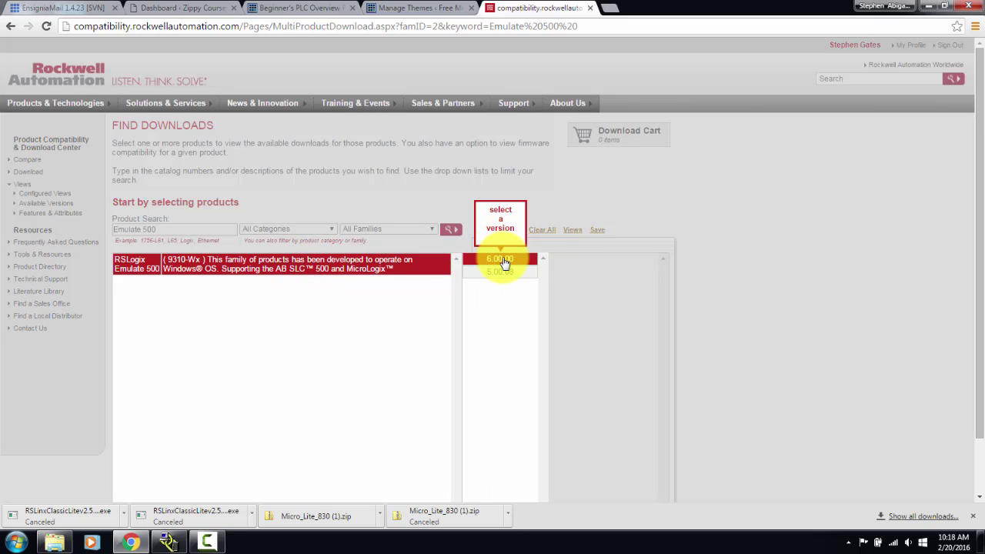
click(502, 261)
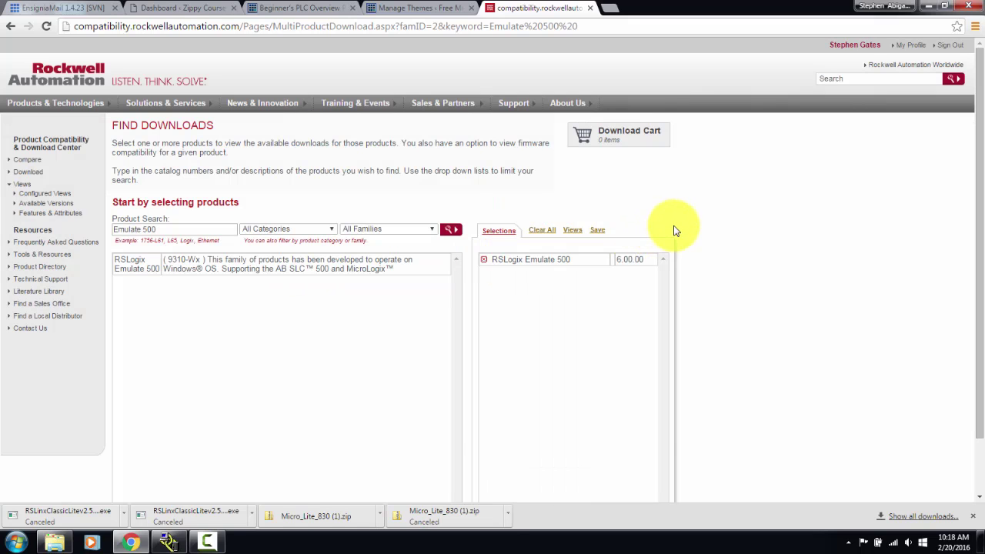
scroll(675, 228, down, 1)
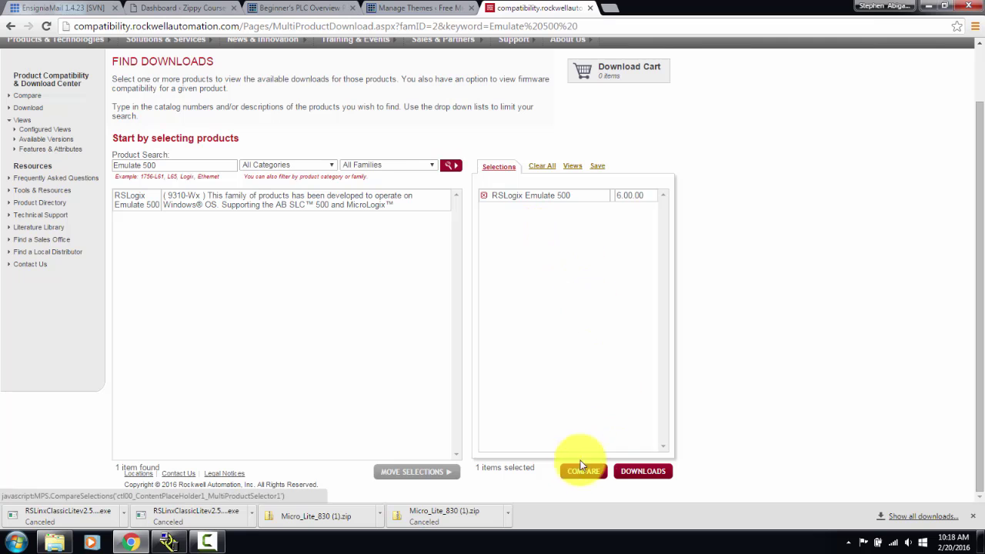
click(639, 473)
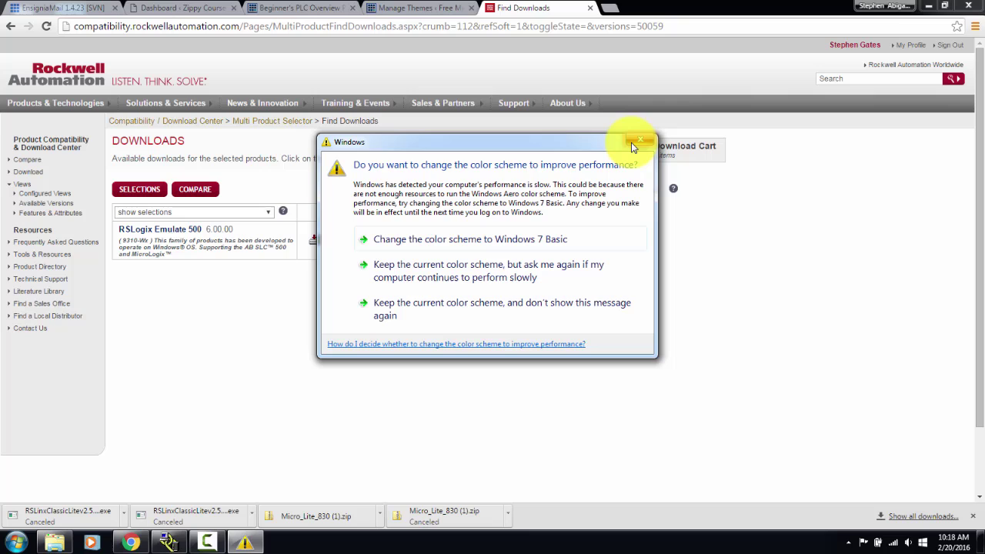
Step: Add RSLogix Emulate 500 6.00.00 to the download cart and review the cart
click(638, 142)
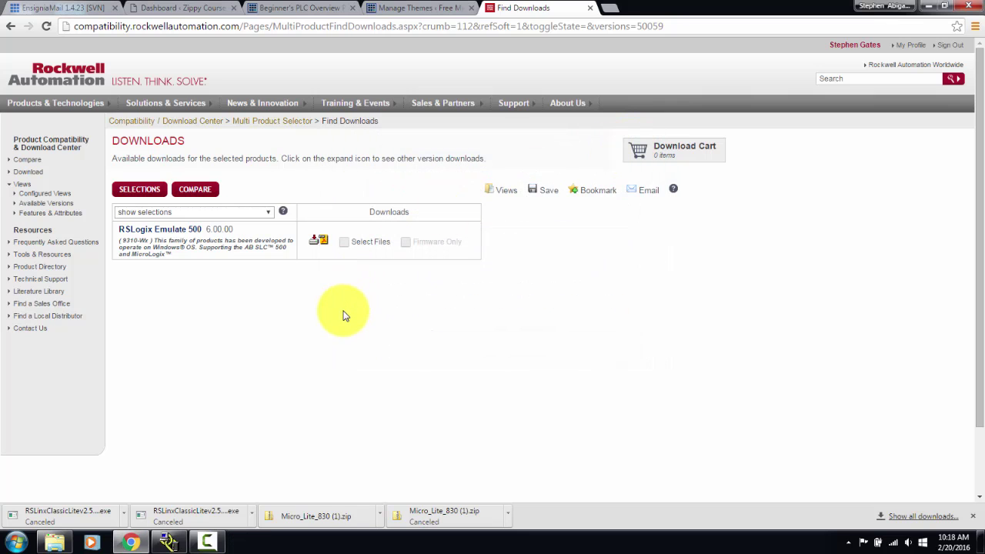
click(318, 242)
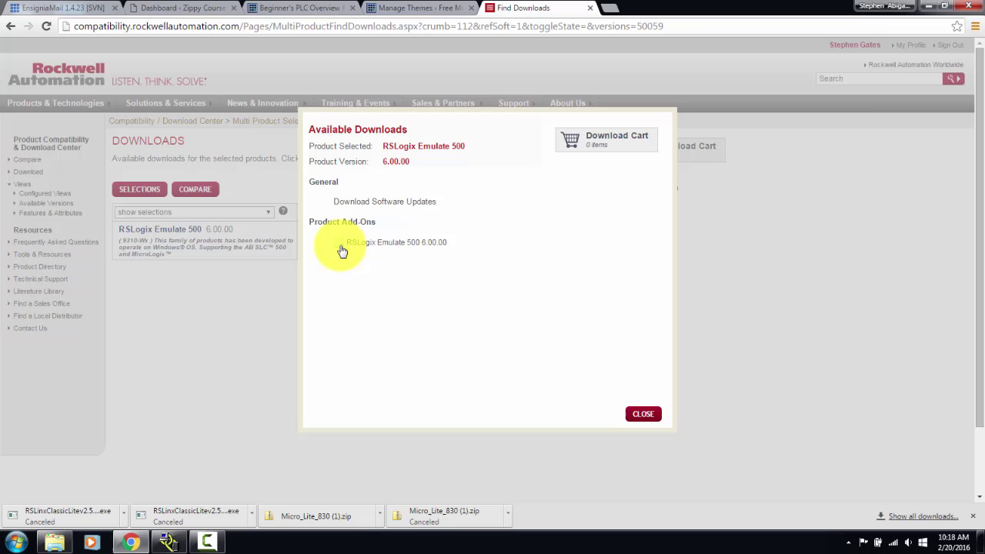
click(341, 246)
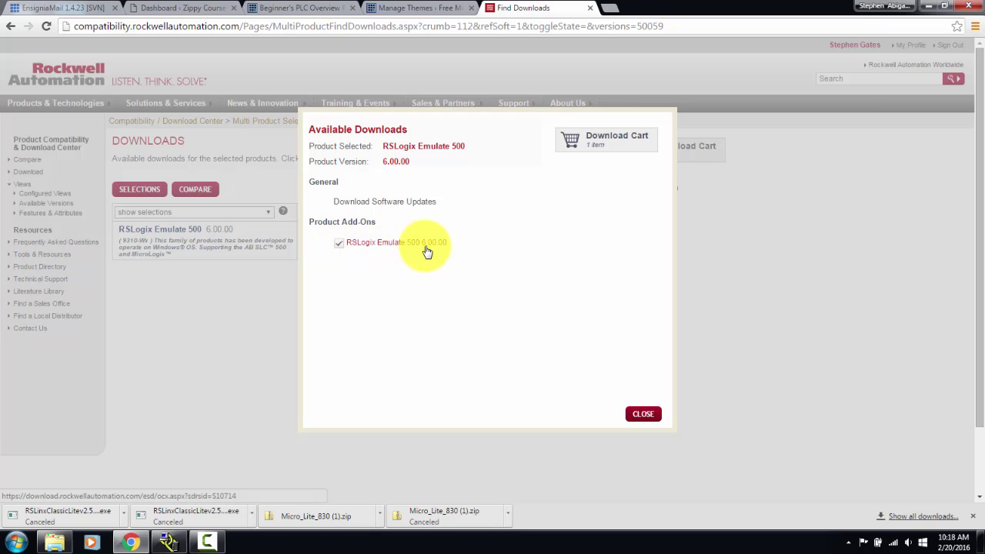
click(617, 138)
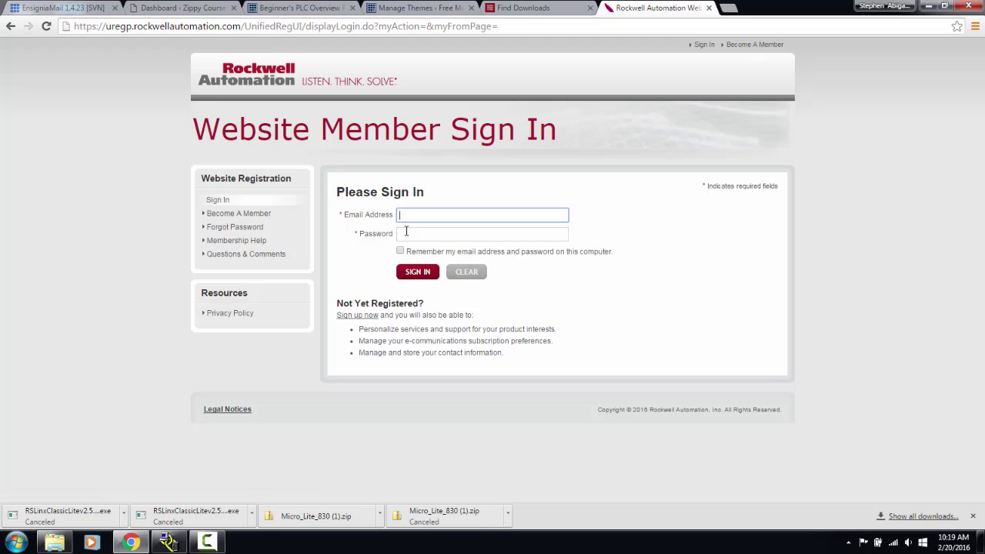
Step: Sign in with the saved member e-mail and return to the download cart
click(369, 317)
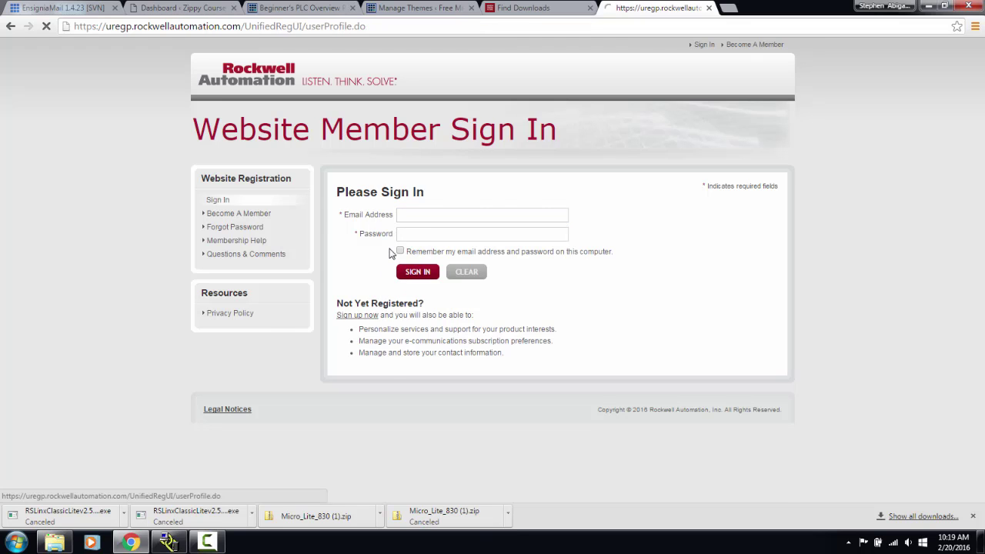
scroll(420, 259, down, 2)
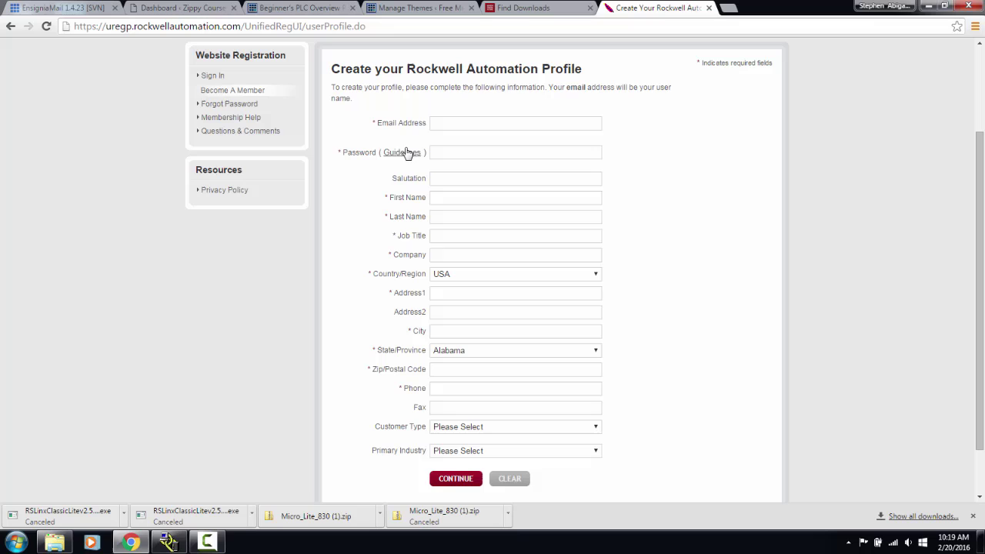
scroll(477, 470, down, 1)
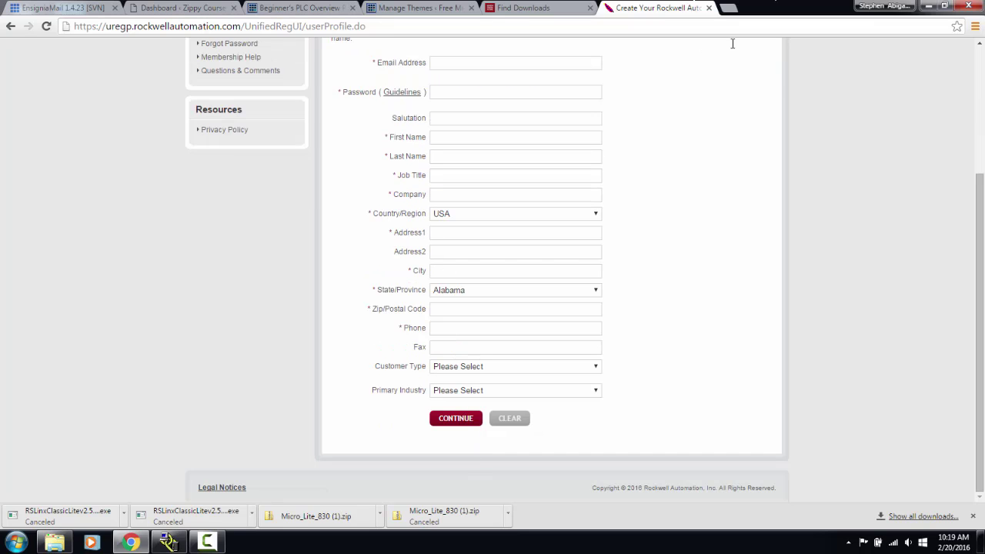
scroll(680, 183, up, 3)
scroll(677, 175, down, 2)
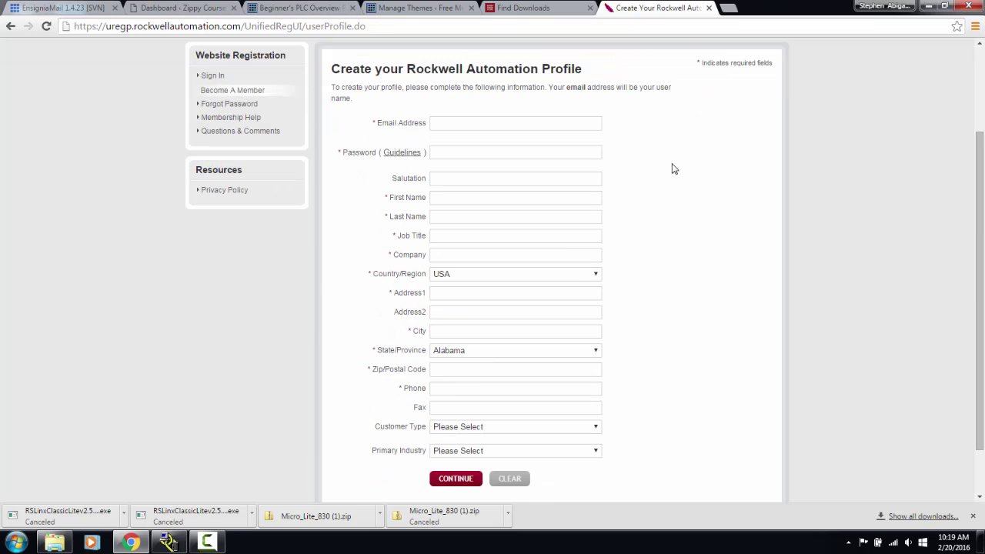
click(709, 9)
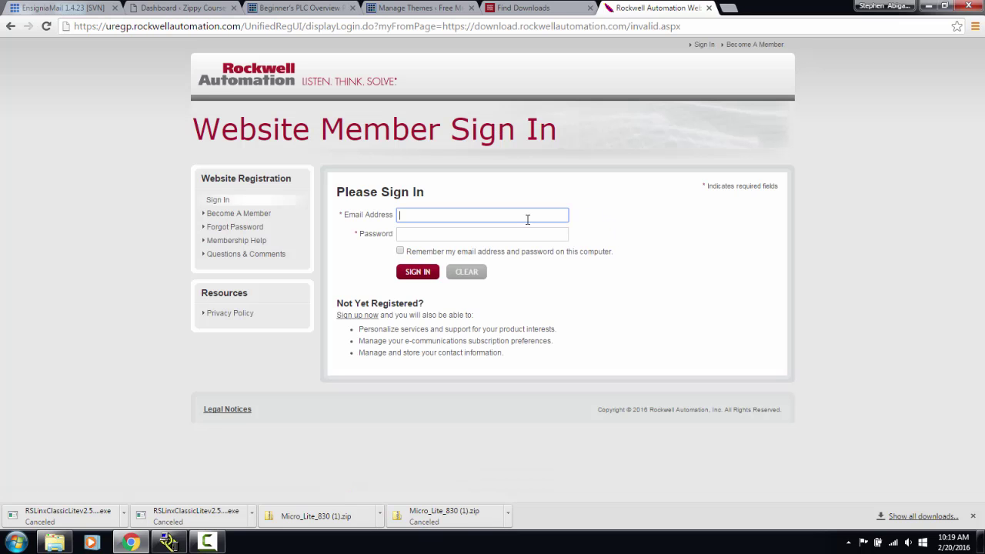
text(st)
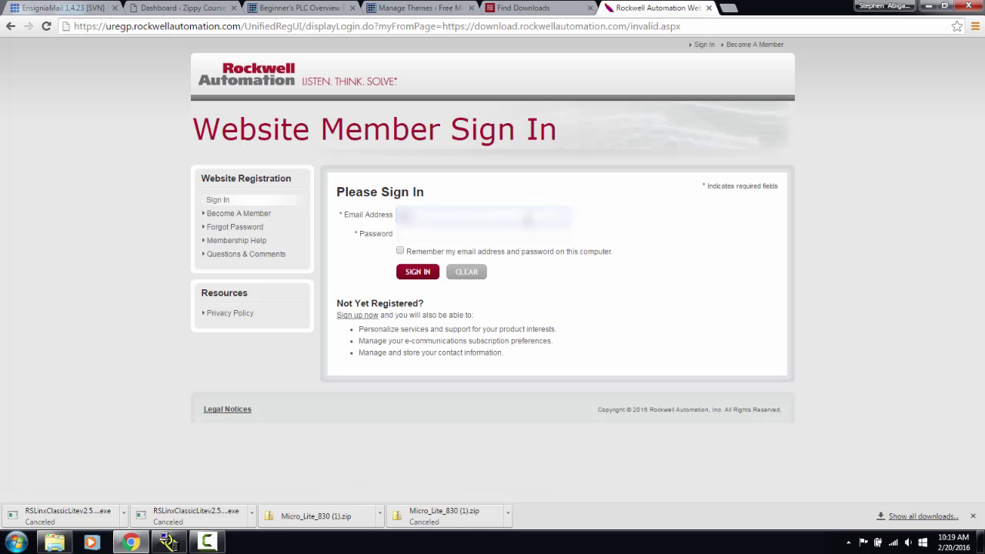
text(ephen)
key(Down)
key(Return)
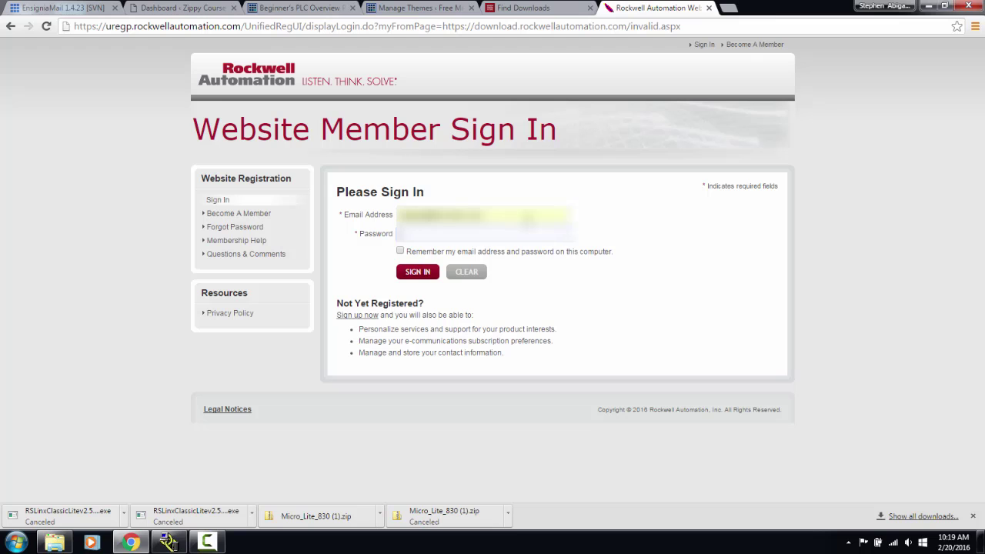
key(Return)
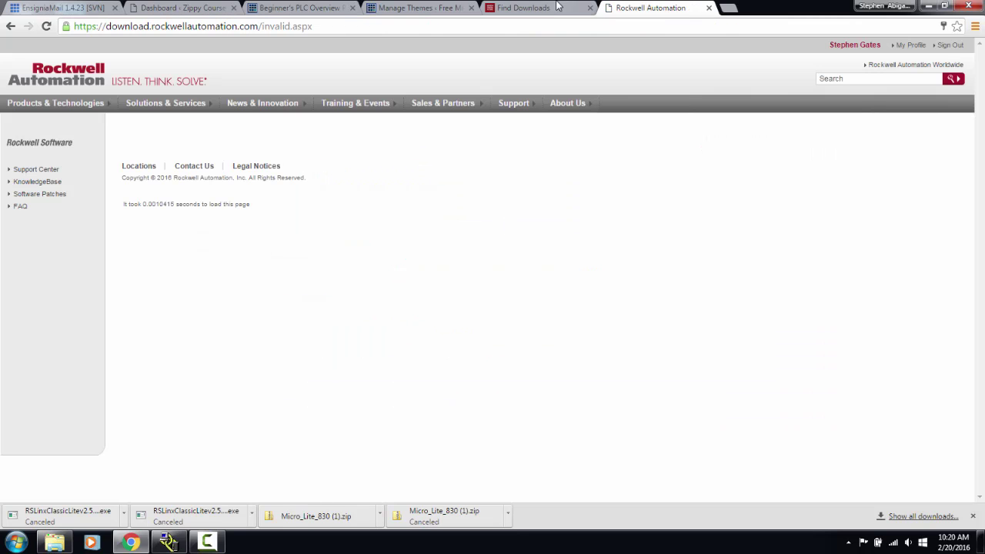
click(551, 9)
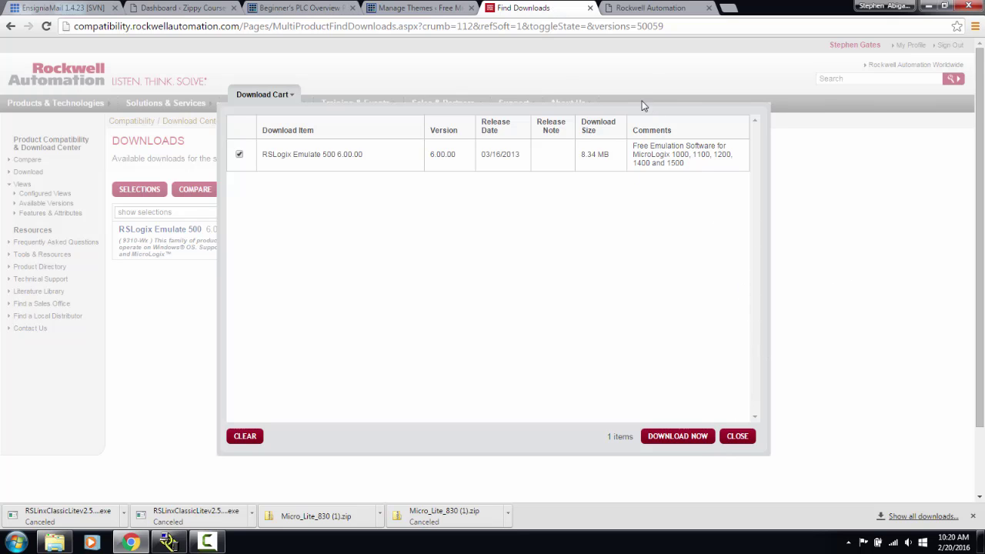
Step: Start downloading the cart's contents and accept the software licence agreement
click(670, 8)
click(563, 9)
click(704, 440)
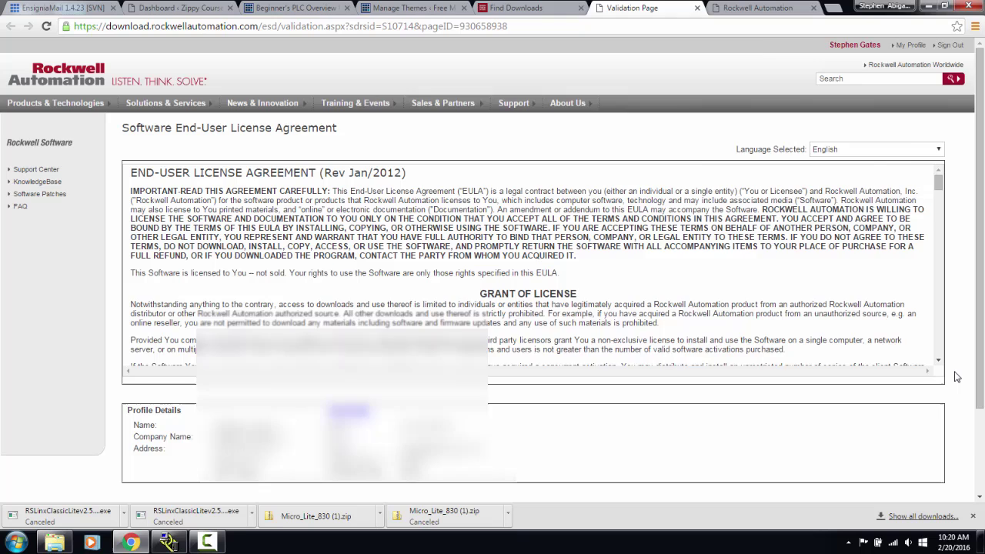
scroll(948, 398, down, 3)
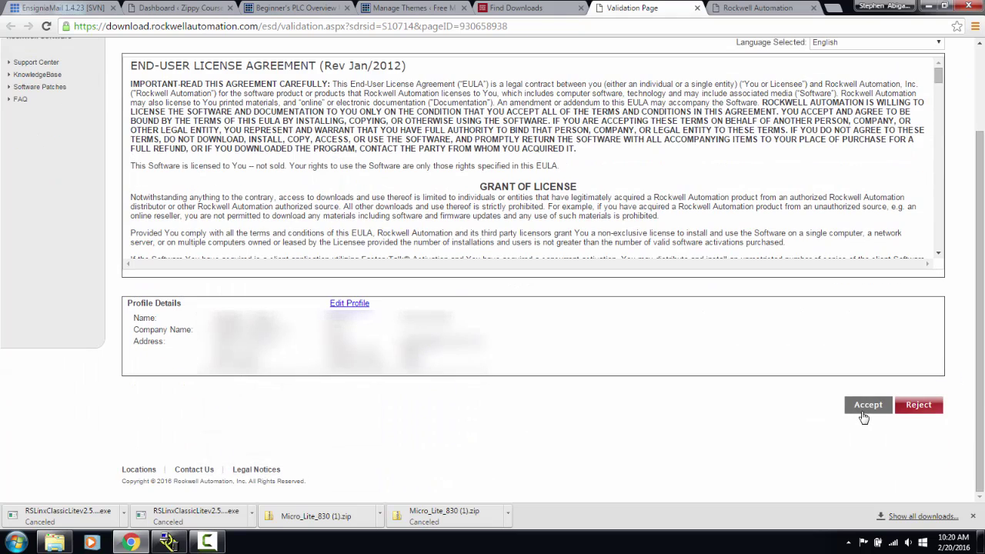
click(865, 408)
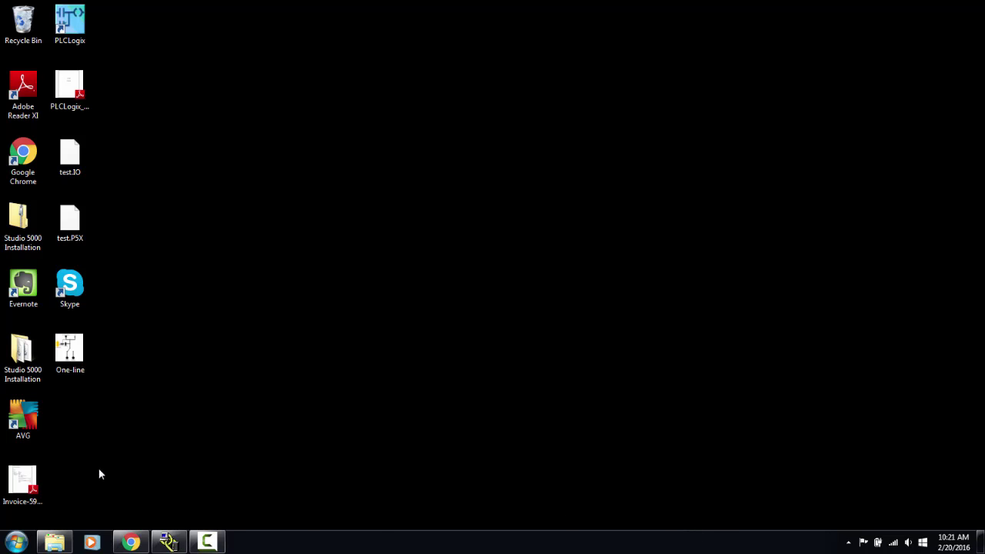
Step: Launch RSLogix Micro English from the Windows Start menu
click(9, 543)
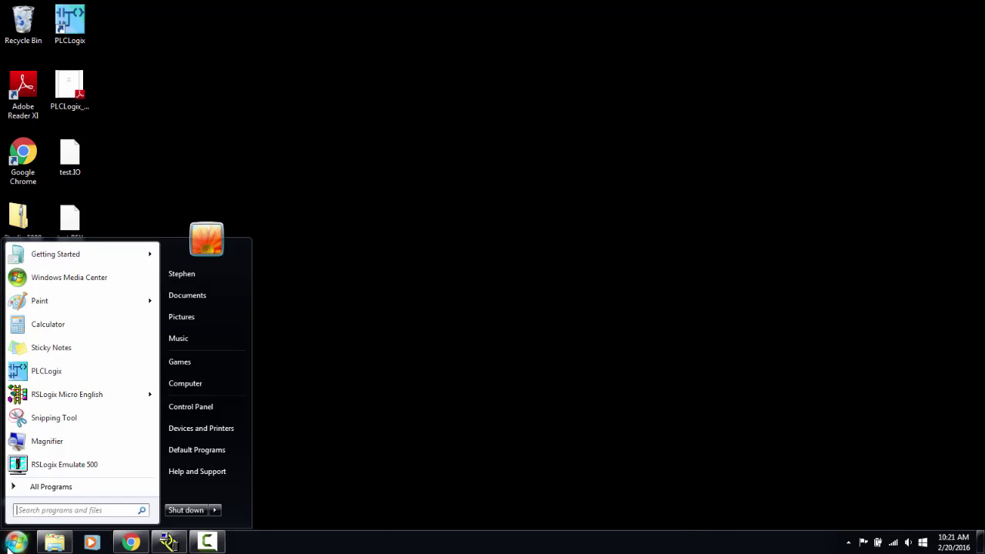
click(54, 491)
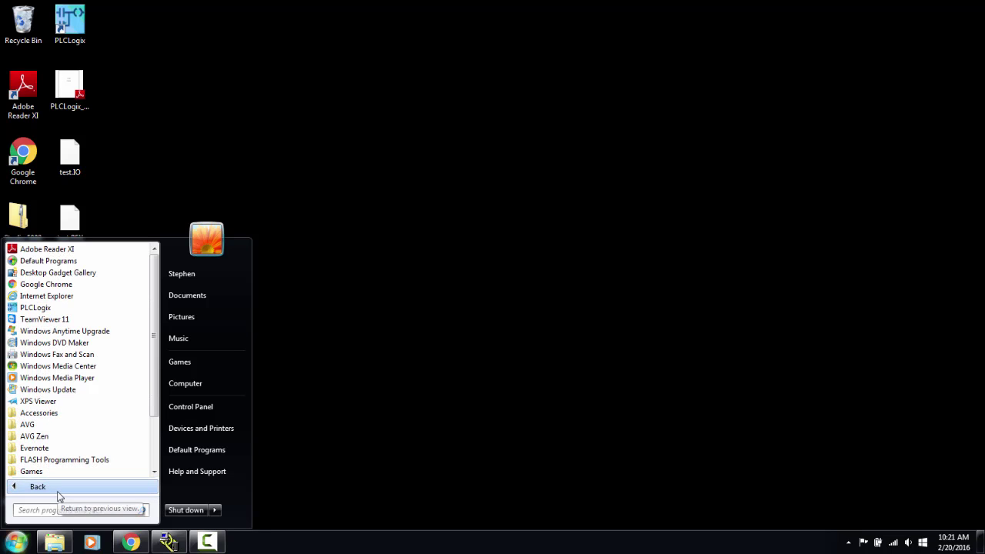
click(58, 495)
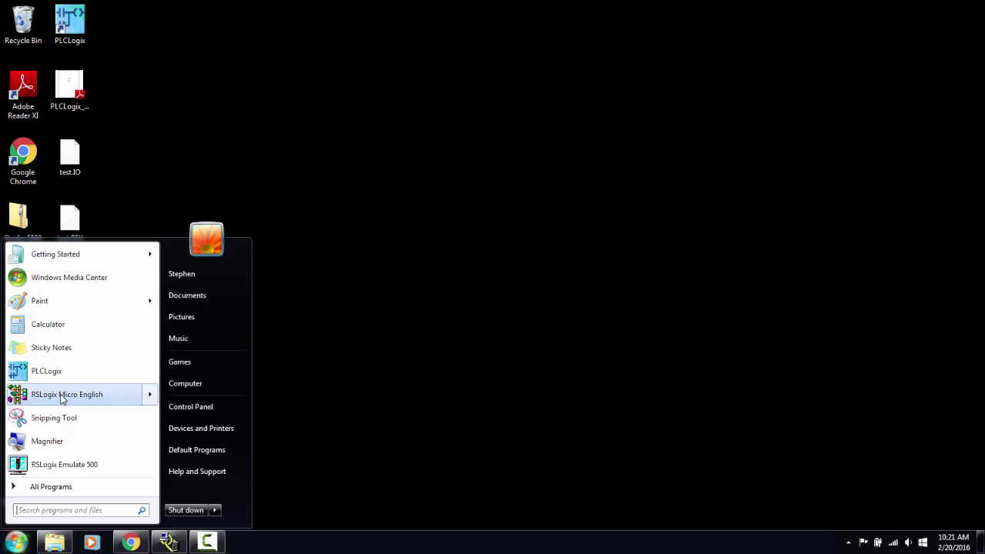
mouse_move(63, 397)
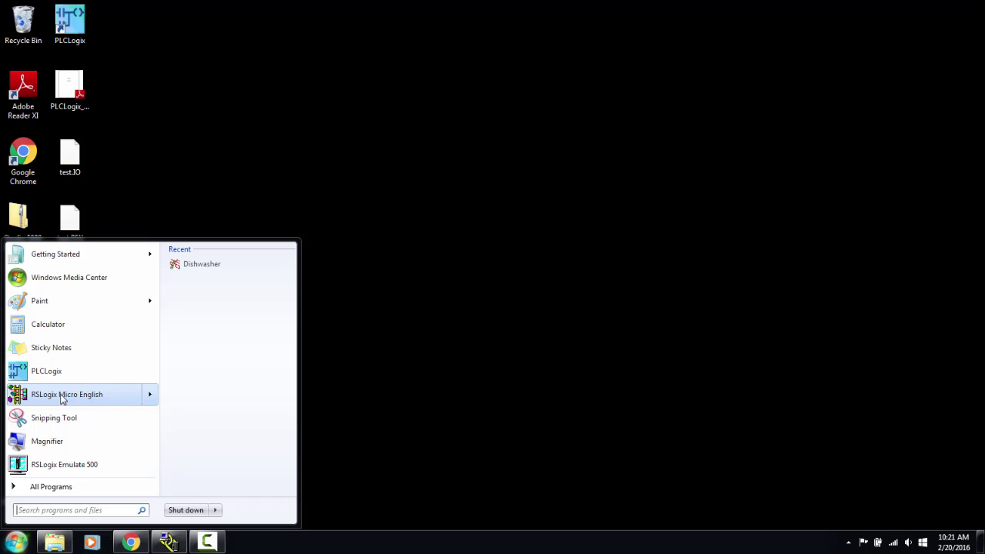
click(63, 396)
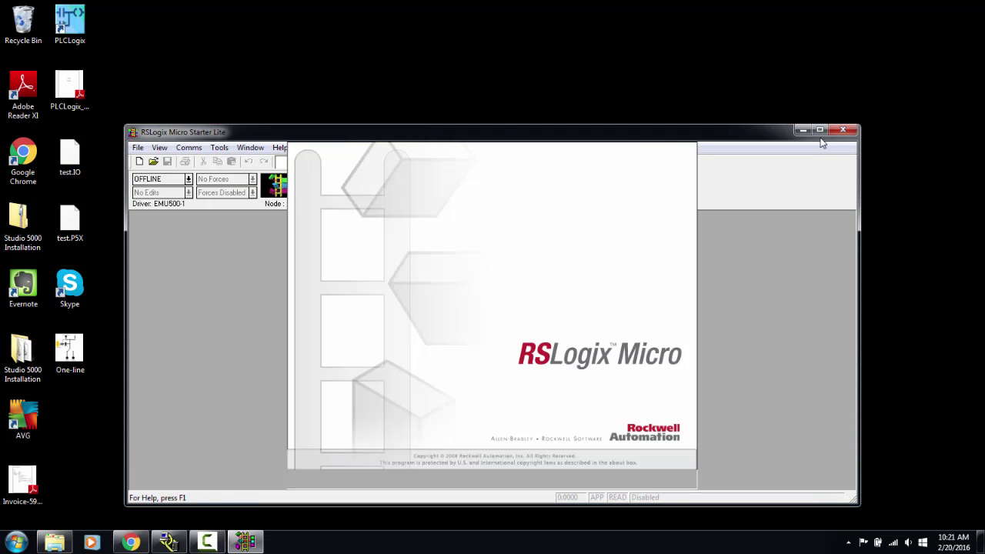
Step: Maximize the window and create project DISHWASH for MicroLogix 1100 Series B on EMU500-1
click(820, 130)
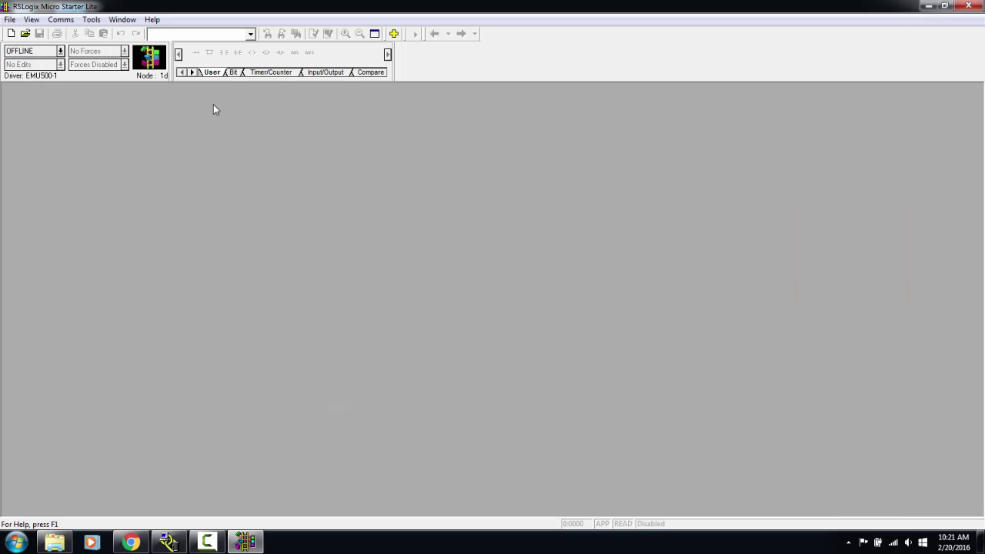
click(12, 35)
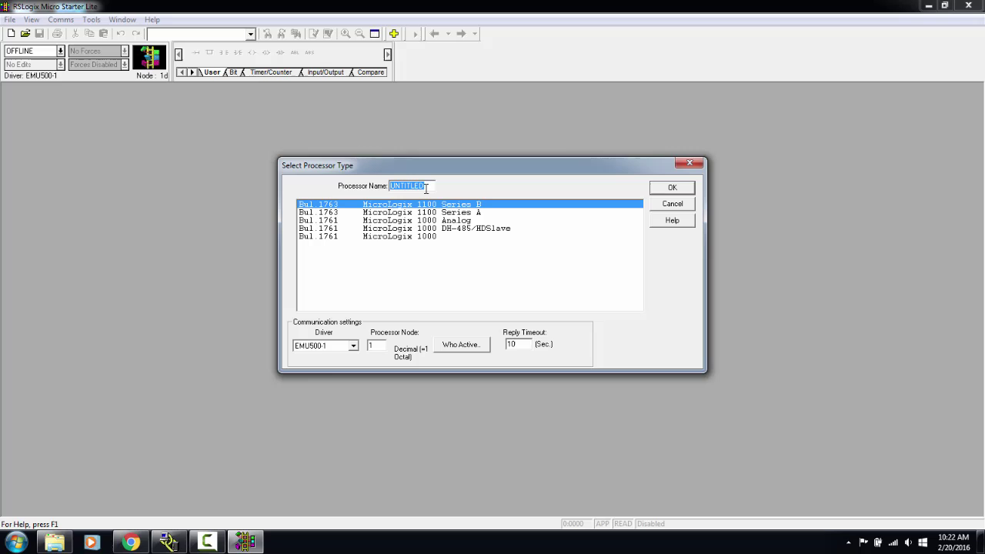
text(DISHWASH)
click(669, 190)
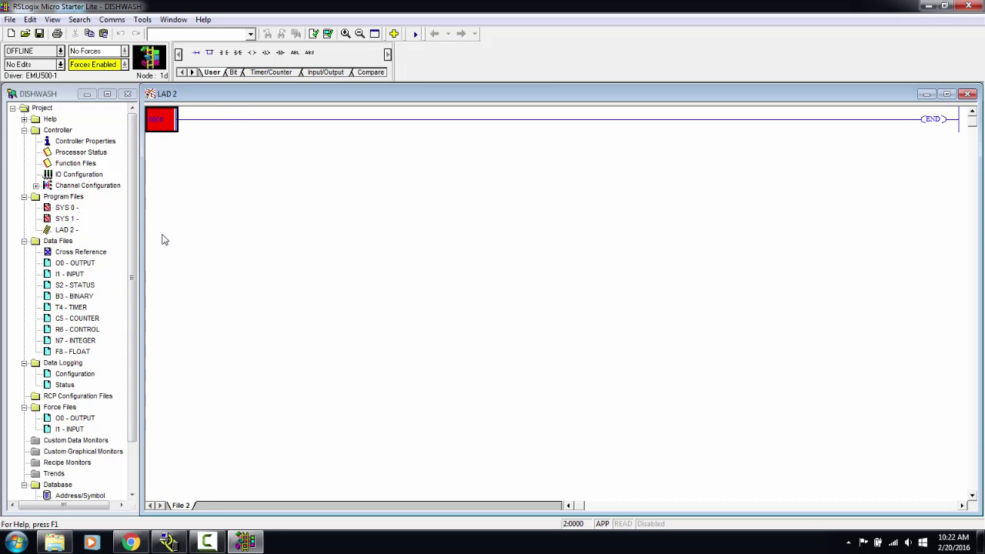
Step: Open LAD 2 from Program Files and activate its ladder window for editing
click(131, 231)
scroll(77, 269, up, 2)
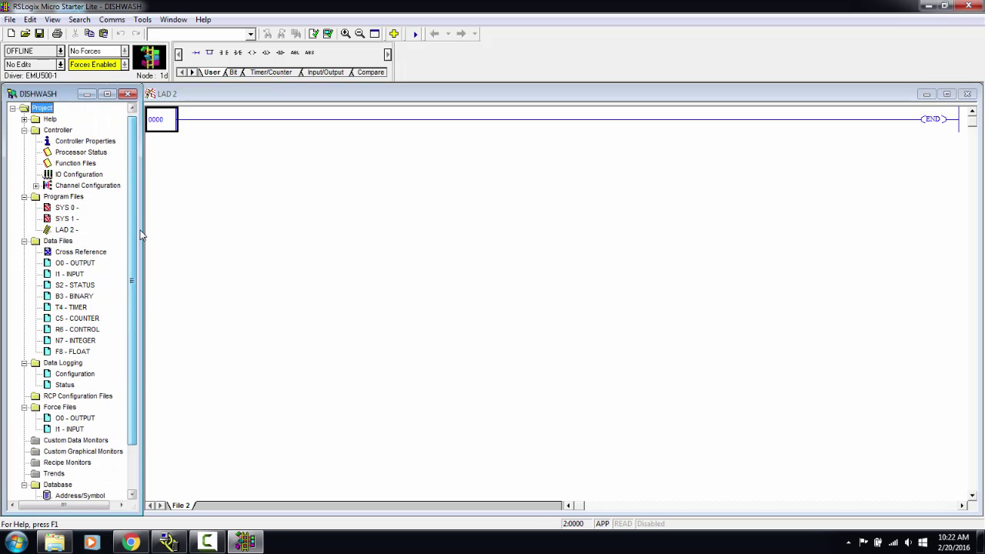
click(66, 229)
double_click(67, 229)
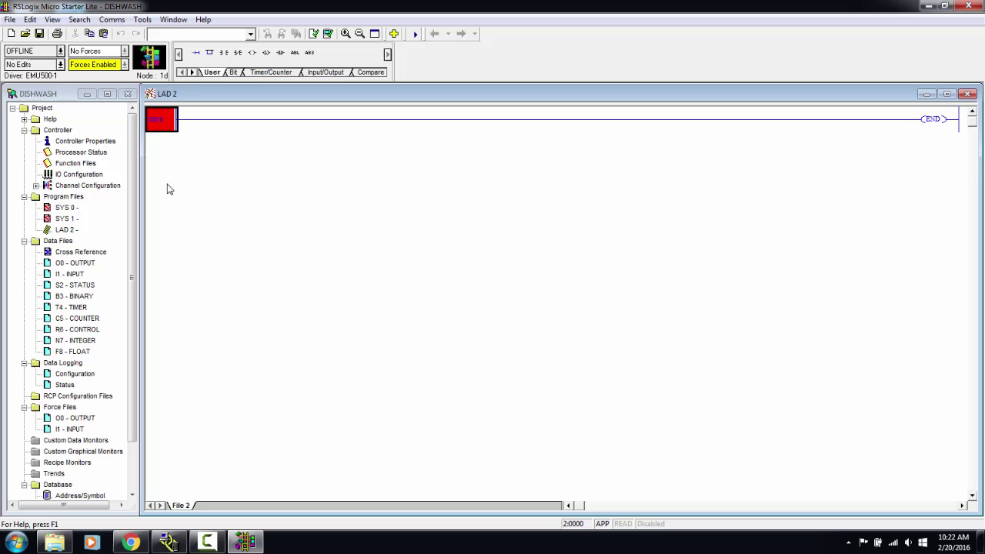
click(130, 195)
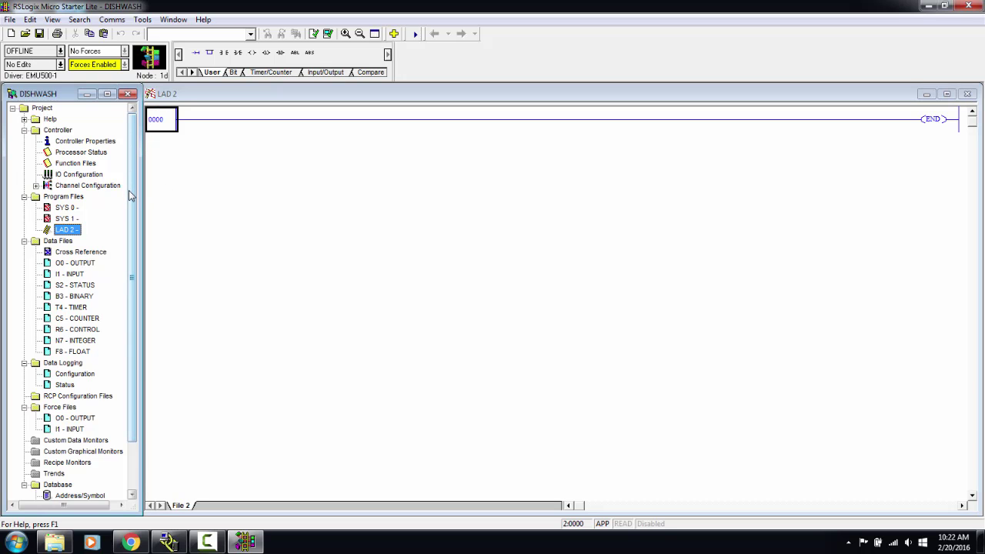
scroll(131, 200, down, 3)
scroll(133, 188, up, 1)
scroll(132, 185, up, 1)
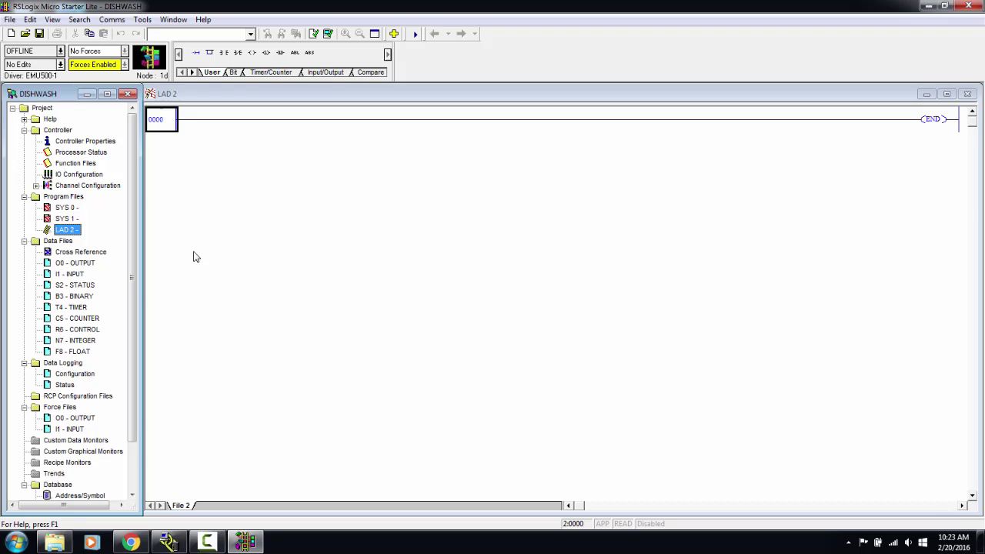
click(209, 177)
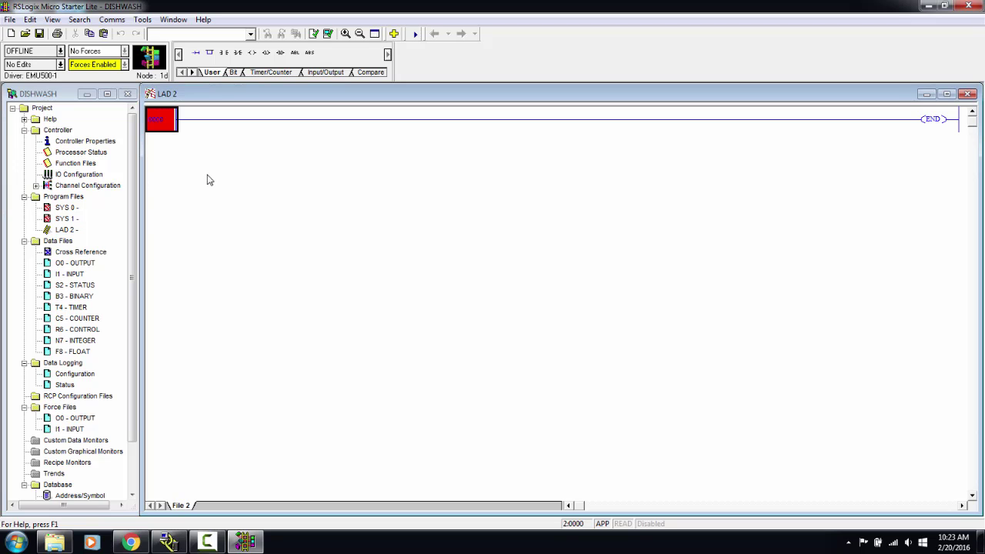
Step: Add rung 0000 to LAD 2 and place a JSR from the Program Control instructions
click(196, 53)
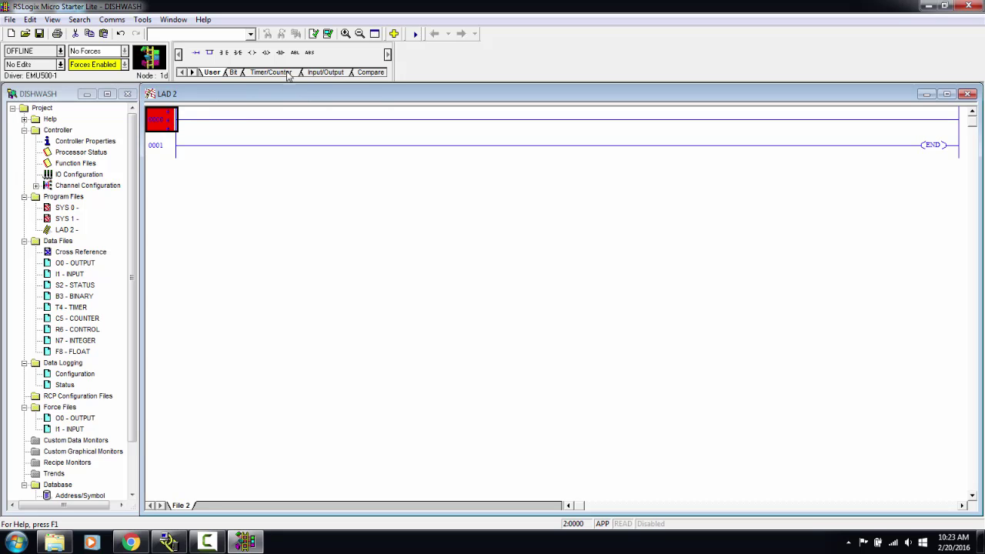
click(192, 72)
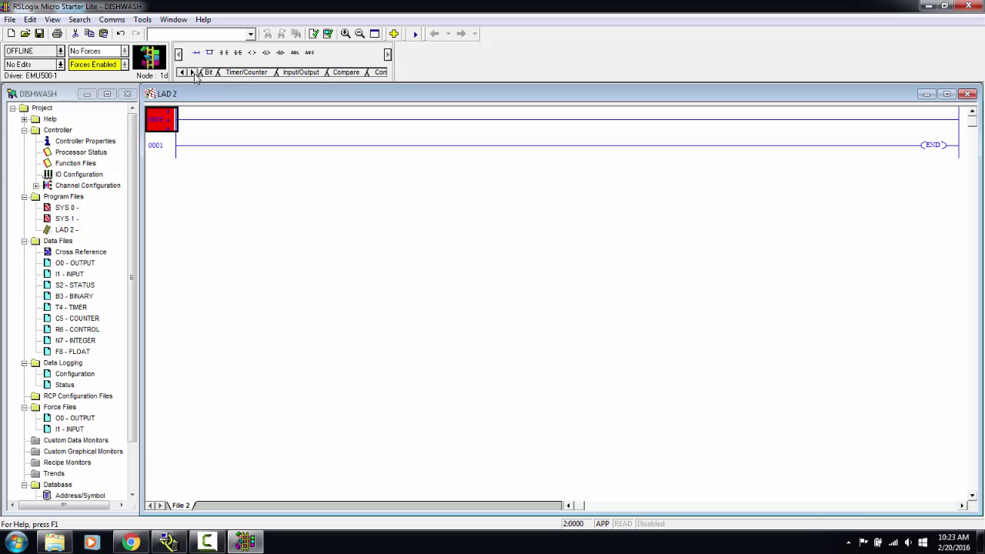
click(191, 72)
click(191, 73)
click(191, 73)
click(192, 72)
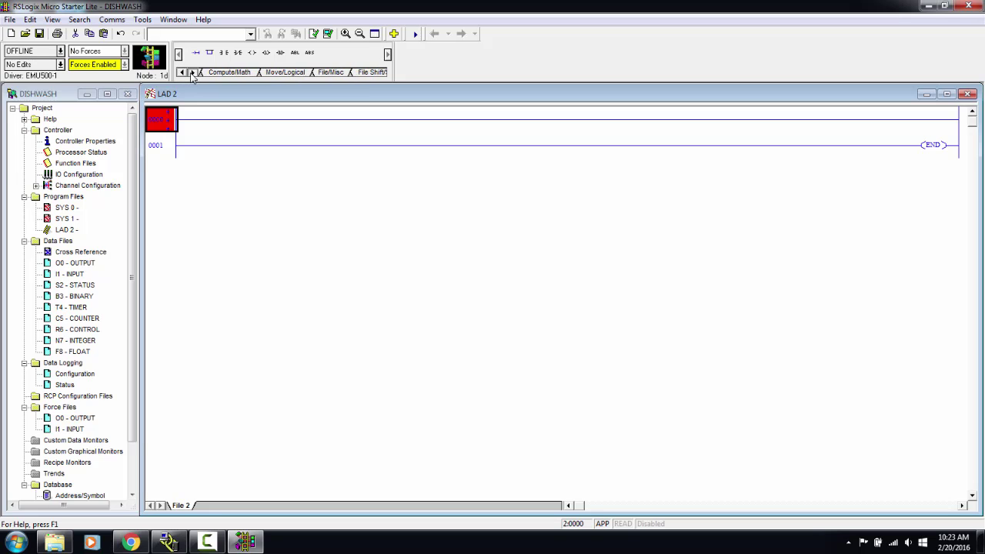
click(192, 72)
click(192, 73)
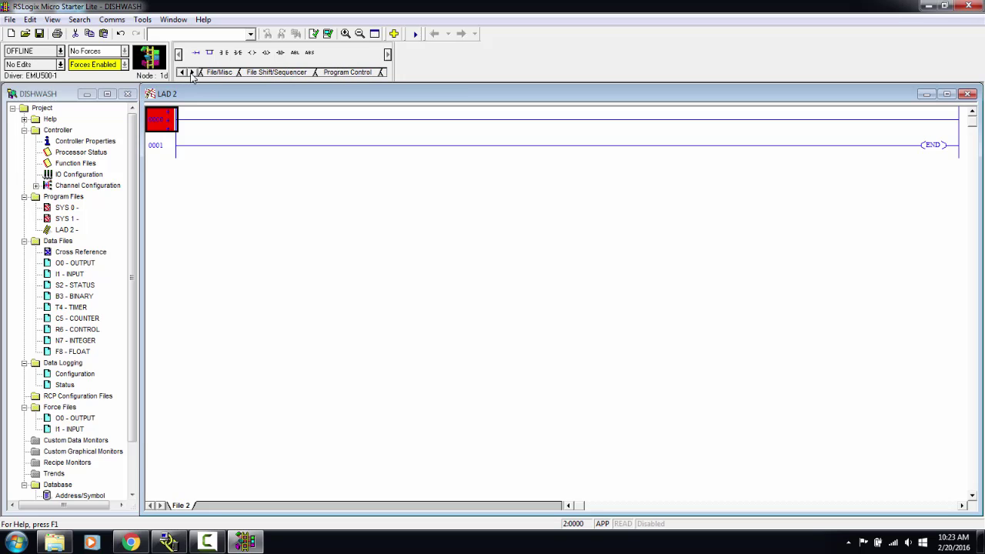
click(343, 72)
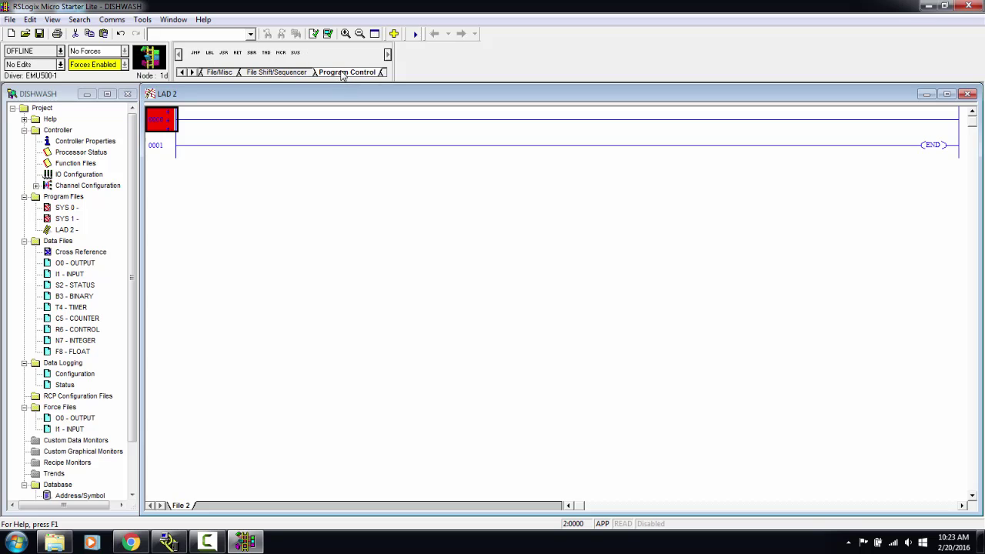
click(223, 54)
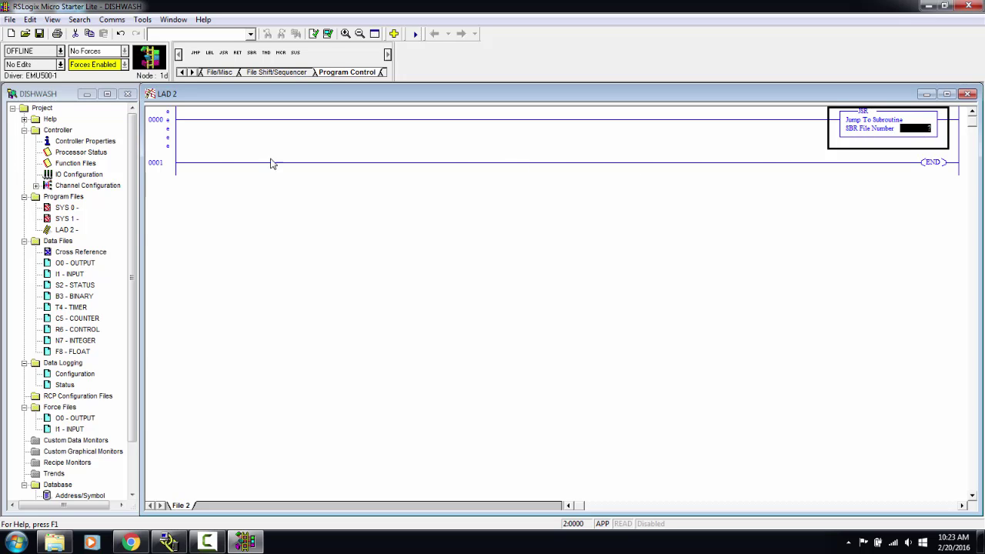
Step: Create a new ladder program file number 3 named QUICK_CYC under Program Files
right_click(65, 198)
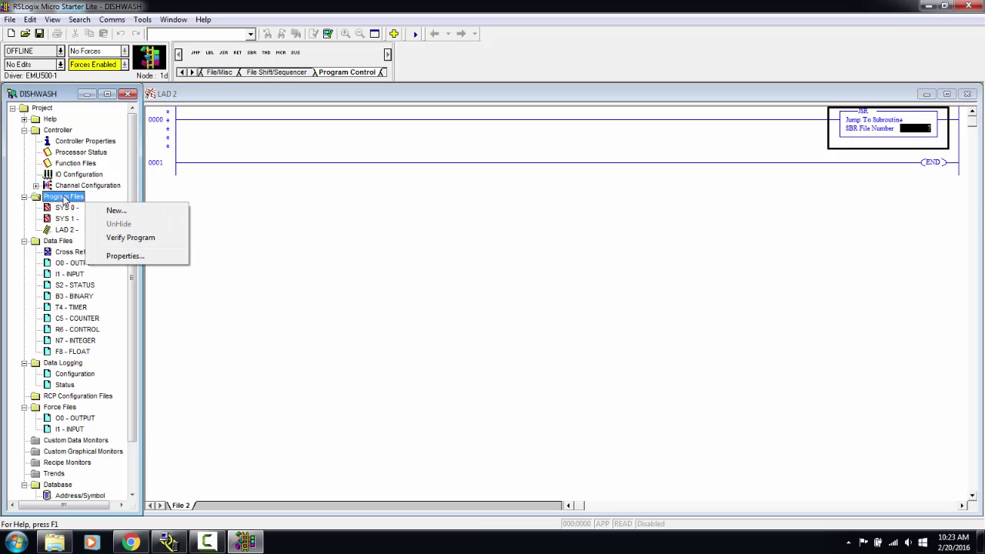
click(115, 211)
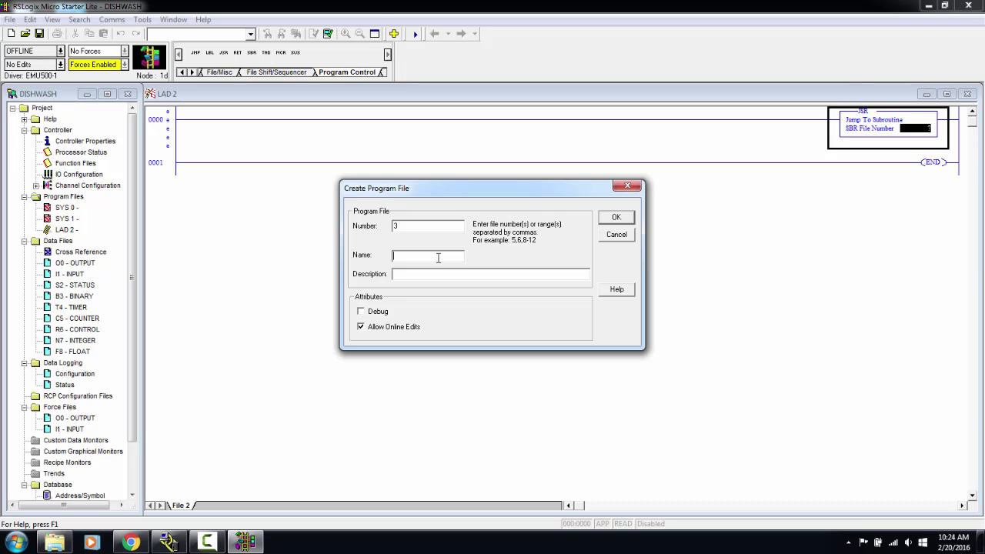
text(QUICK_CYC)
click(615, 218)
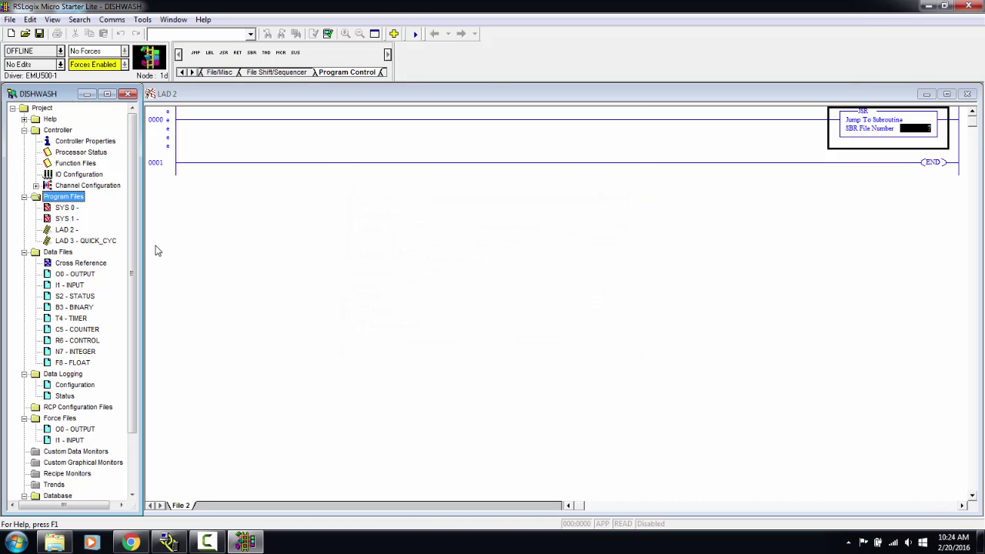
Step: Set the LAD 2 Jump To Subroutine's SBR file number to 3 and accept the U:3 description
double_click(921, 130)
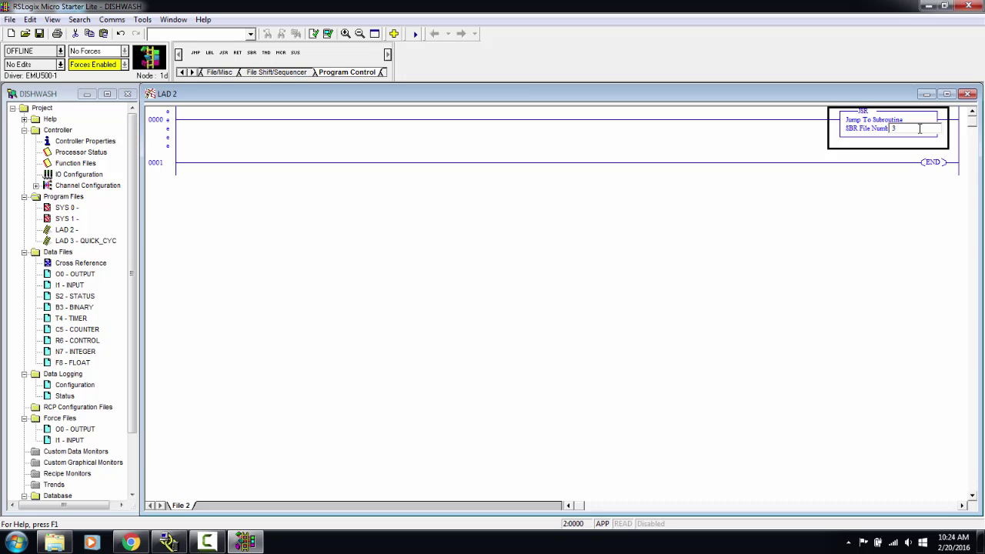
key(Return)
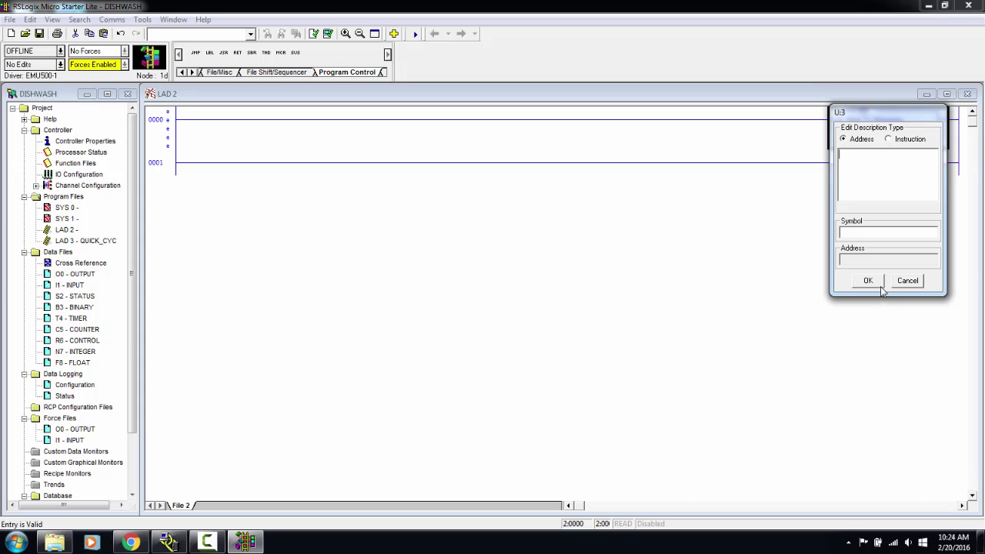
click(878, 283)
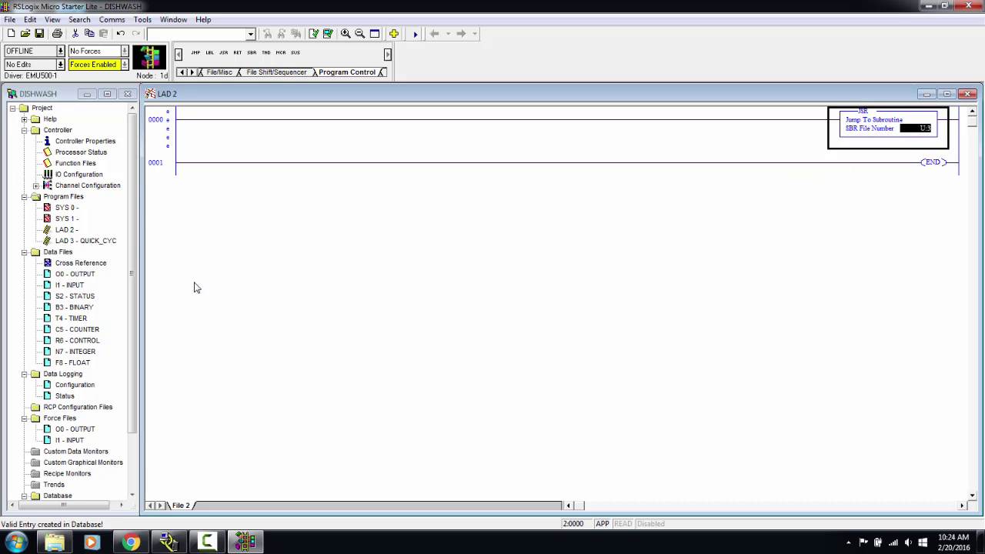
drag(143, 203, 146, 203)
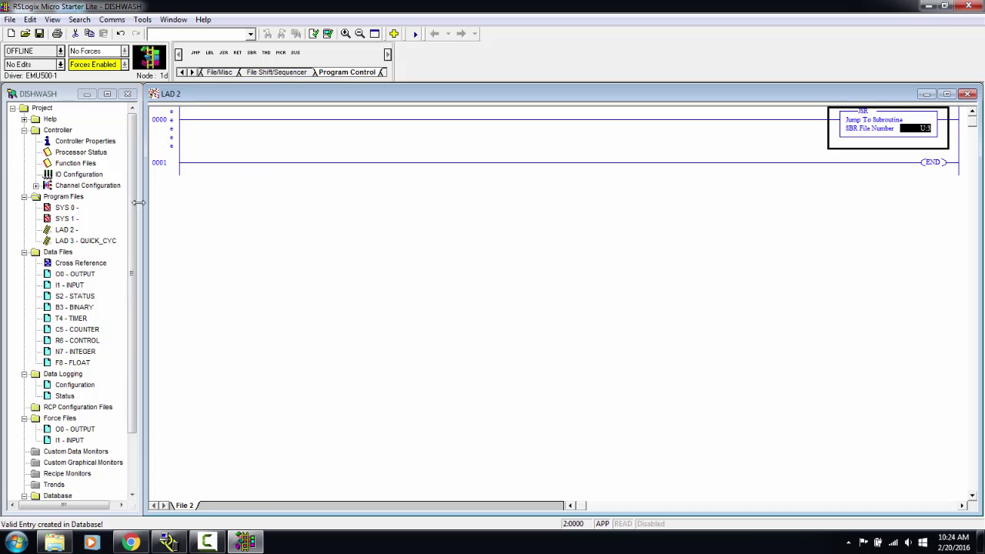
Step: Open LAD 3 - QUICK_CYC and add an empty rung 0000 from the User instruction tab
double_click(100, 243)
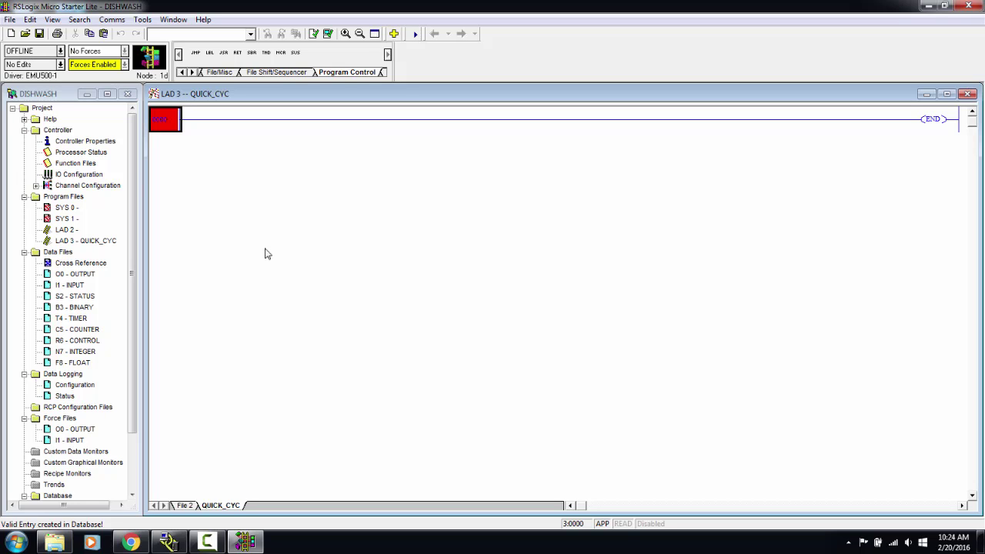
click(183, 71)
click(183, 72)
click(182, 72)
click(182, 71)
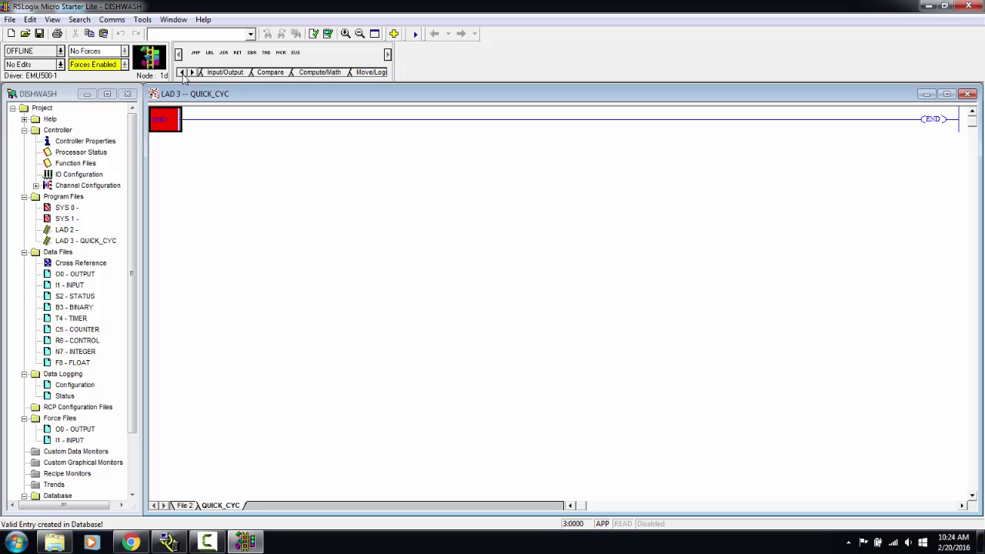
click(183, 71)
click(182, 71)
click(182, 72)
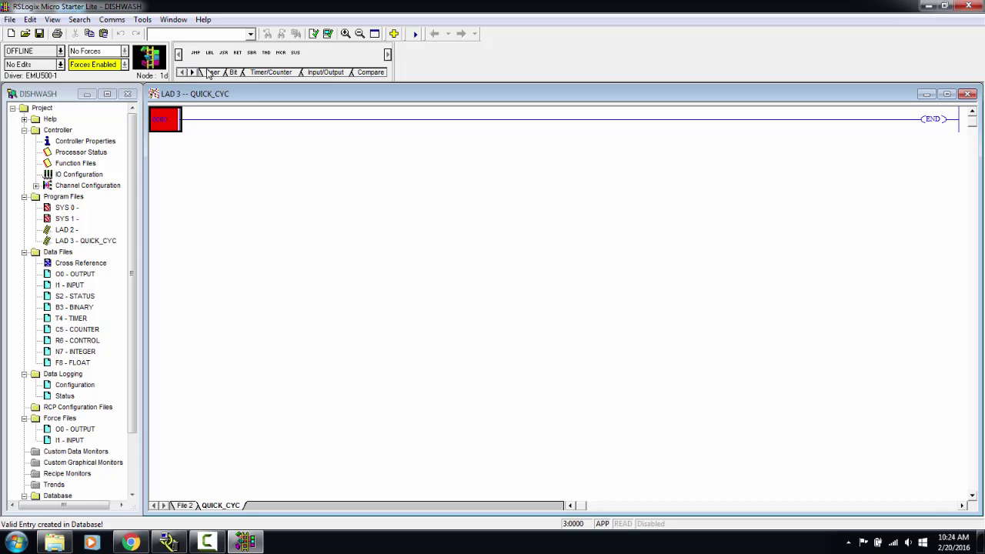
click(210, 72)
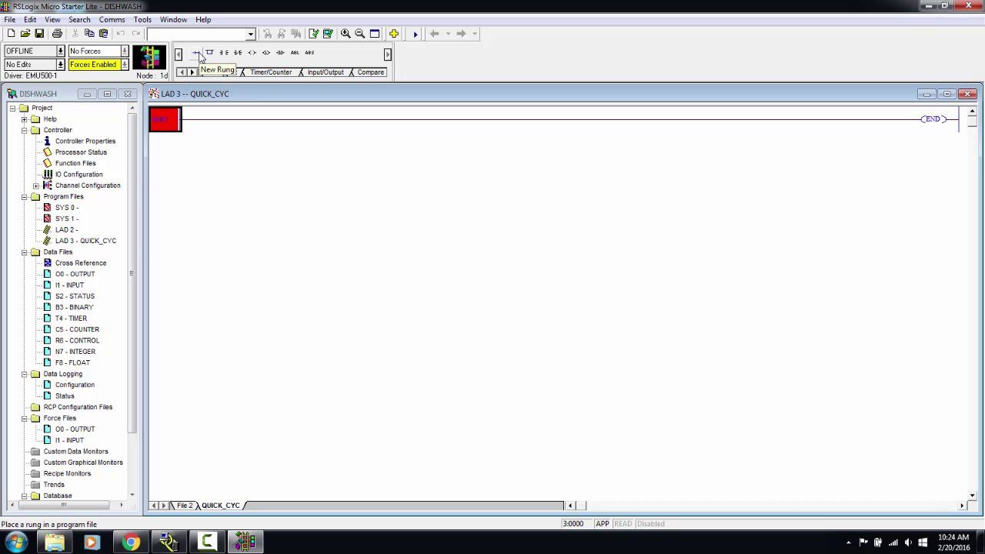
click(199, 55)
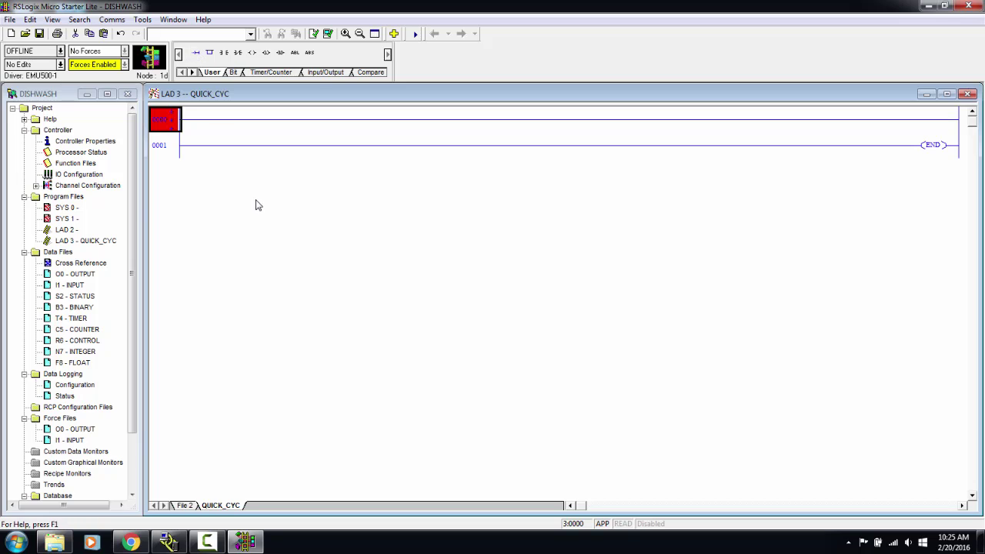
Step: Save the project to the Desktop folder under the file name DISHWASH
click(39, 34)
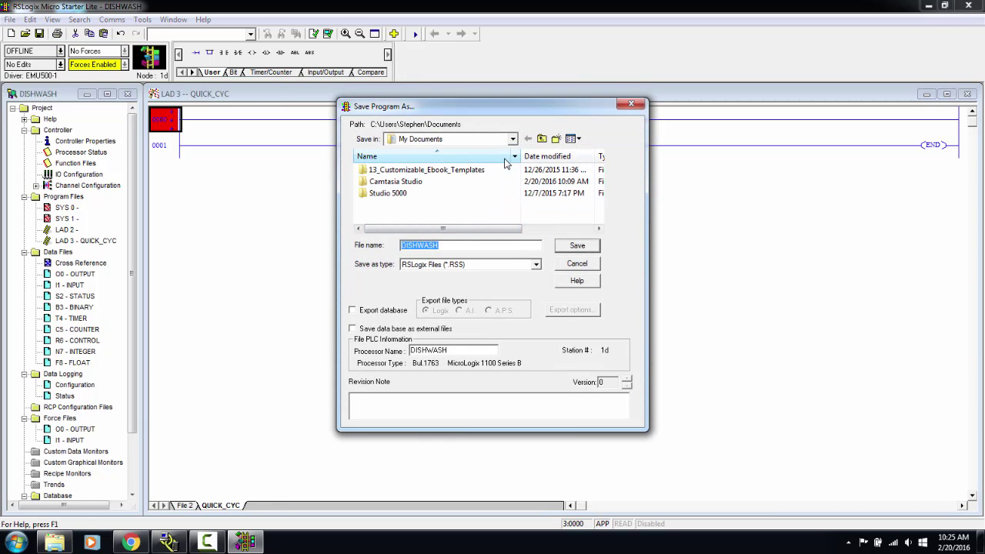
click(512, 140)
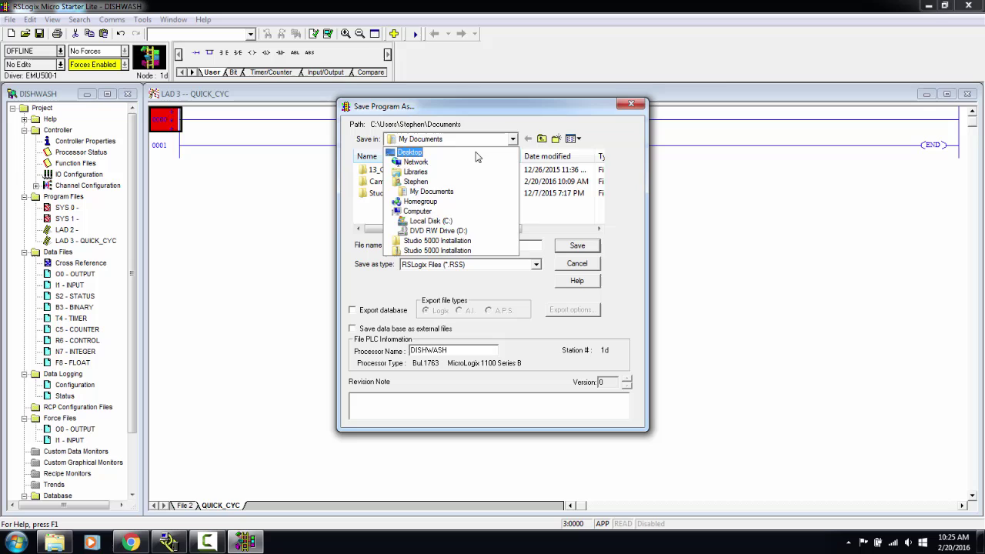
click(477, 152)
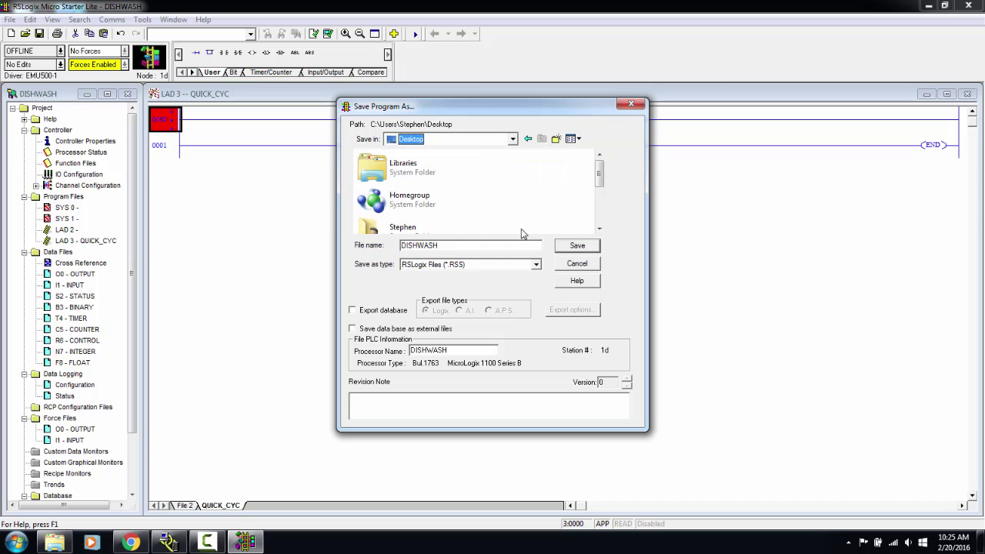
click(569, 246)
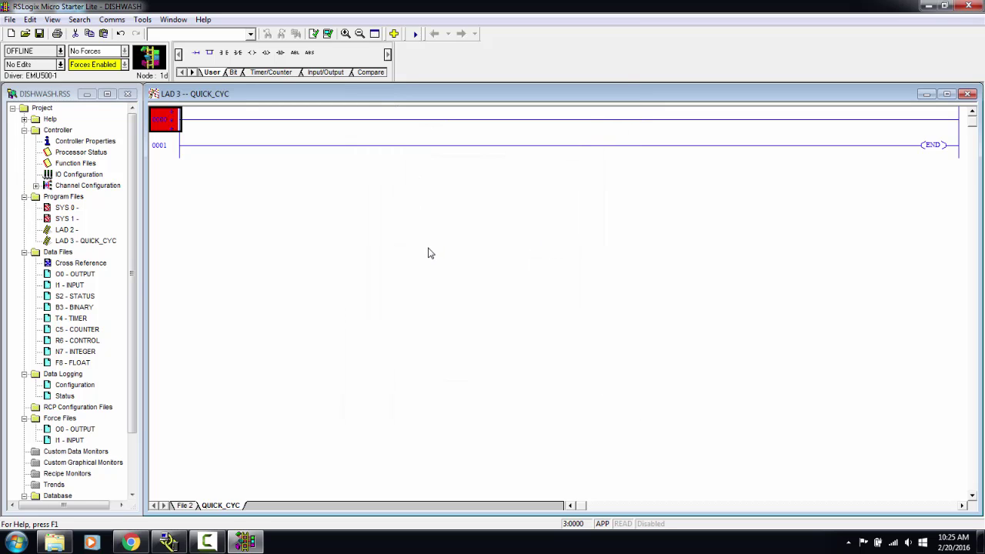
Step: Switch to RSLinx Classic and look over the Communications menu without choosing anything
mouse_move(177, 542)
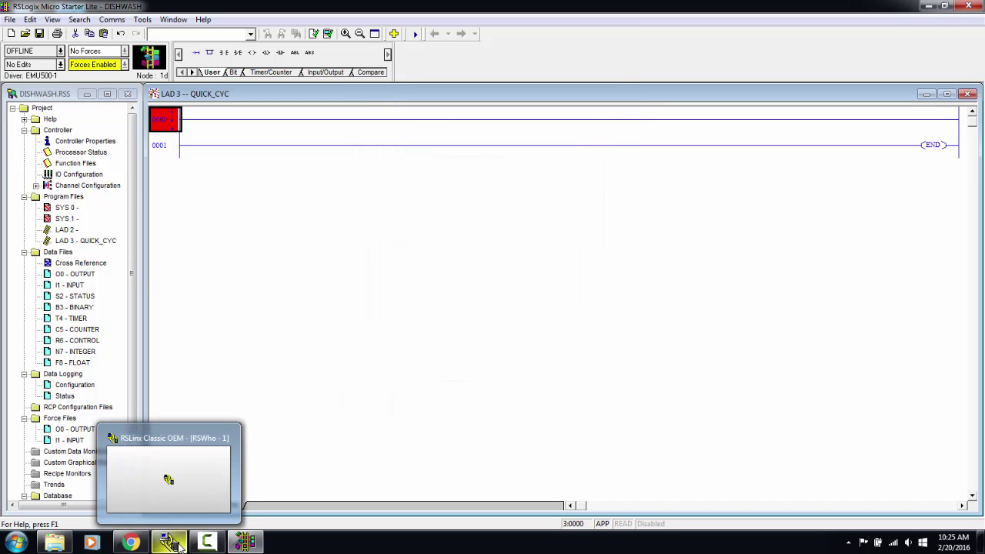
click(176, 543)
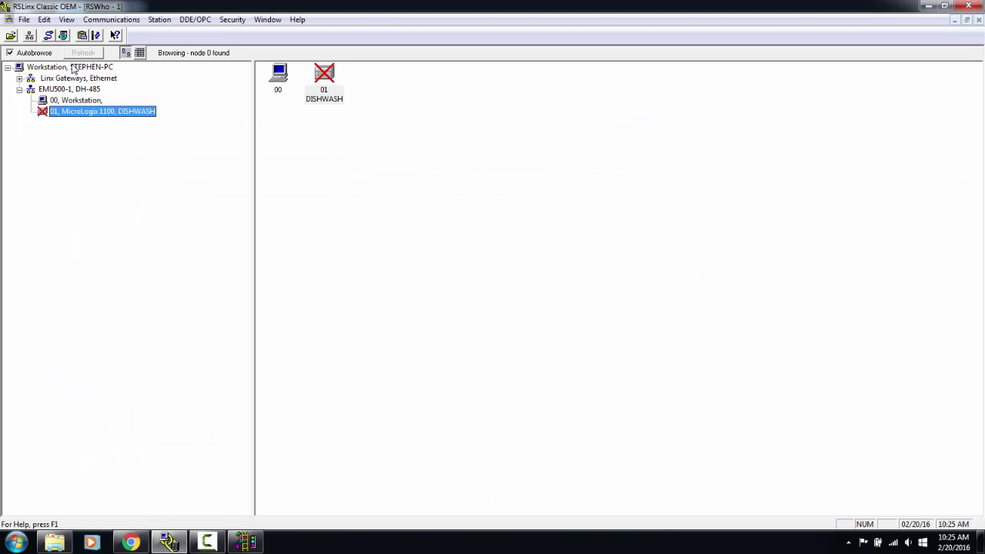
click(90, 21)
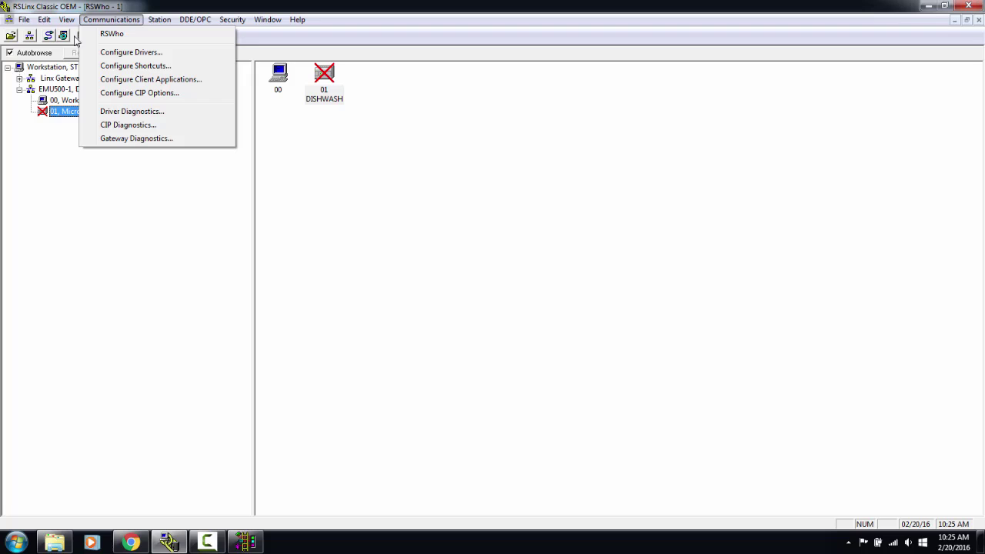
mouse_move(66, 19)
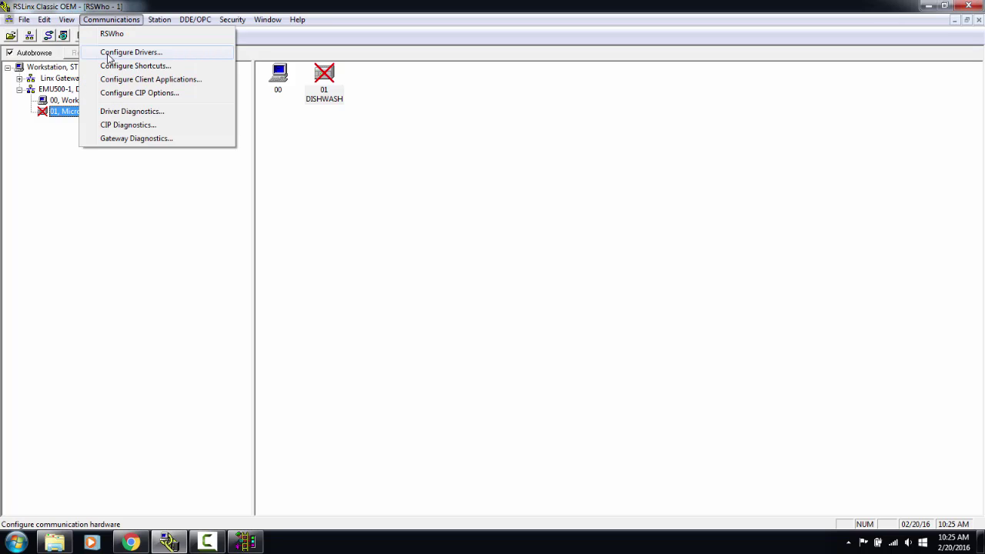
click(565, 27)
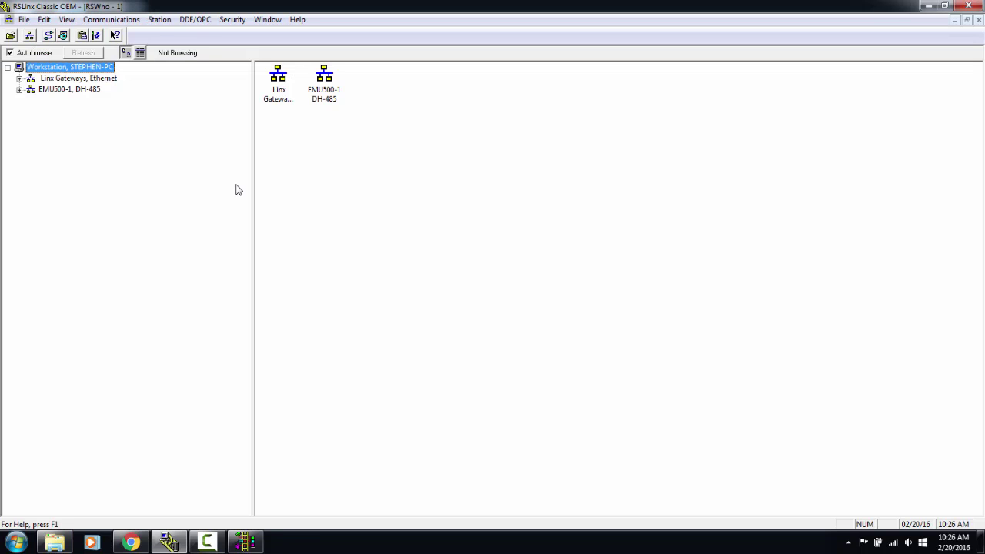
Step: Browse the EMU500-1, DH-485 network in the RSWho tree to list its stations
click(116, 20)
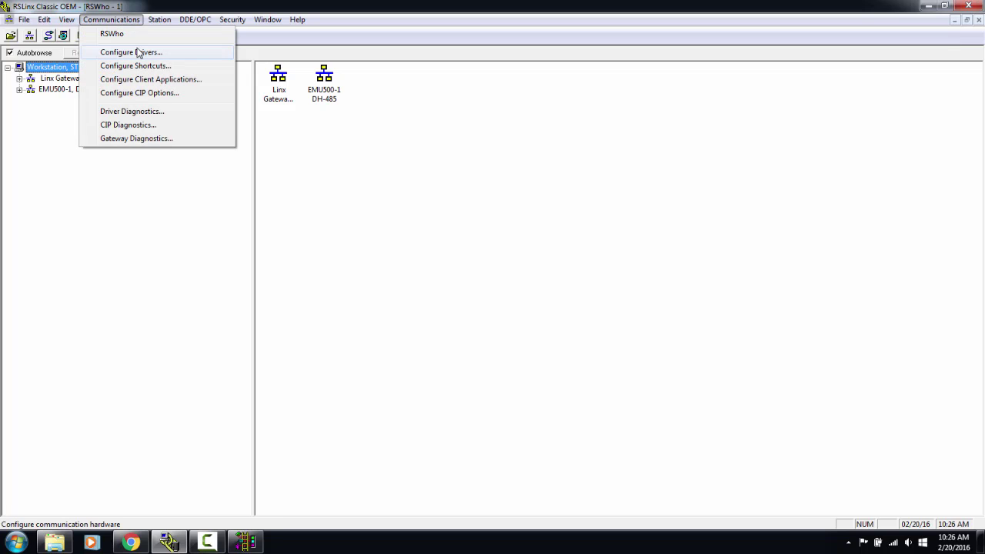
click(66, 80)
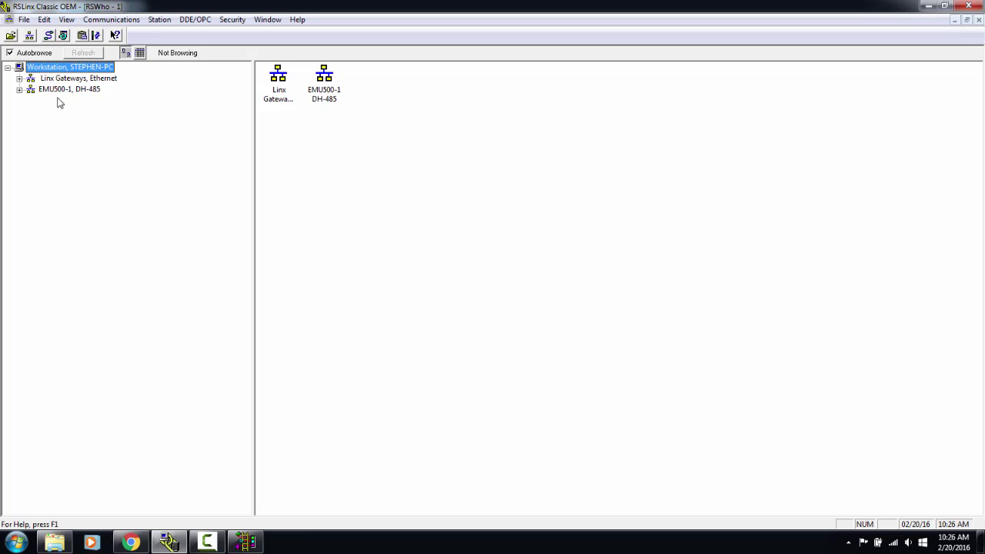
click(46, 93)
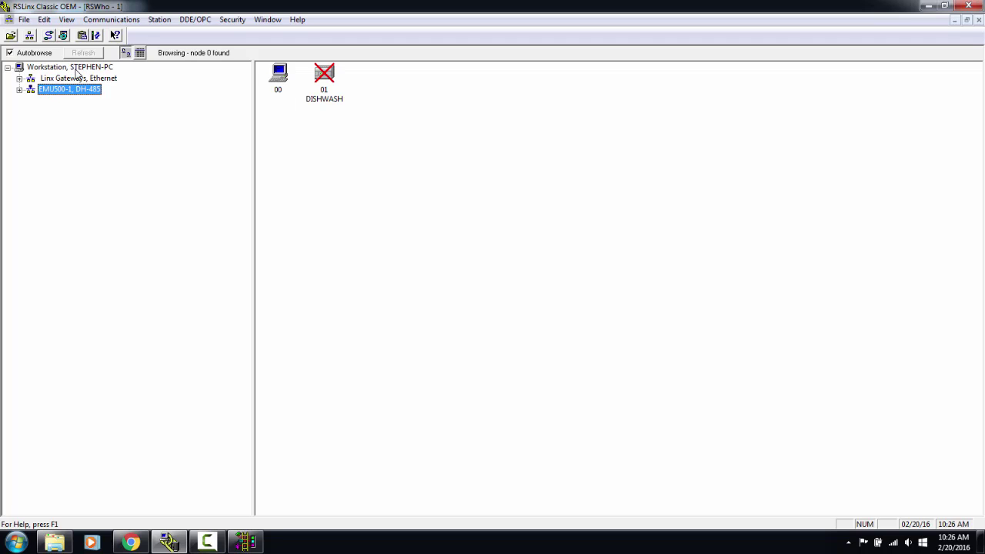
click(107, 21)
Step: In Configure Drivers, delete the existing EMU500 emulator driver and list available driver types
click(139, 50)
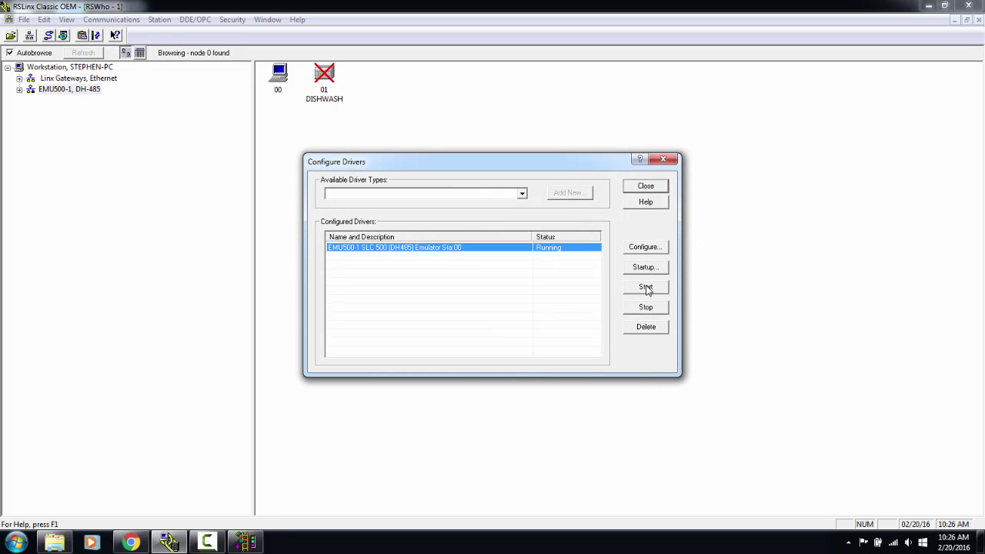
click(651, 327)
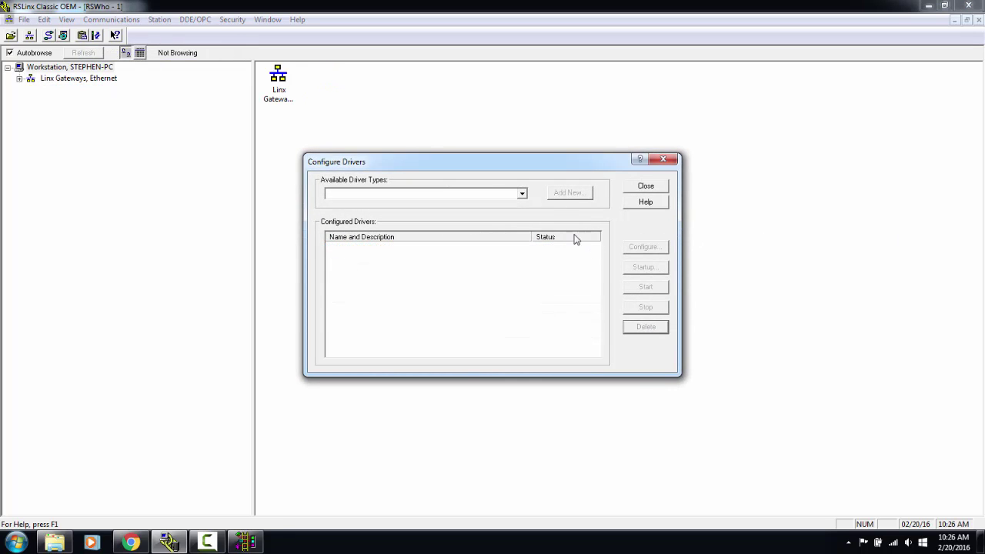
click(523, 194)
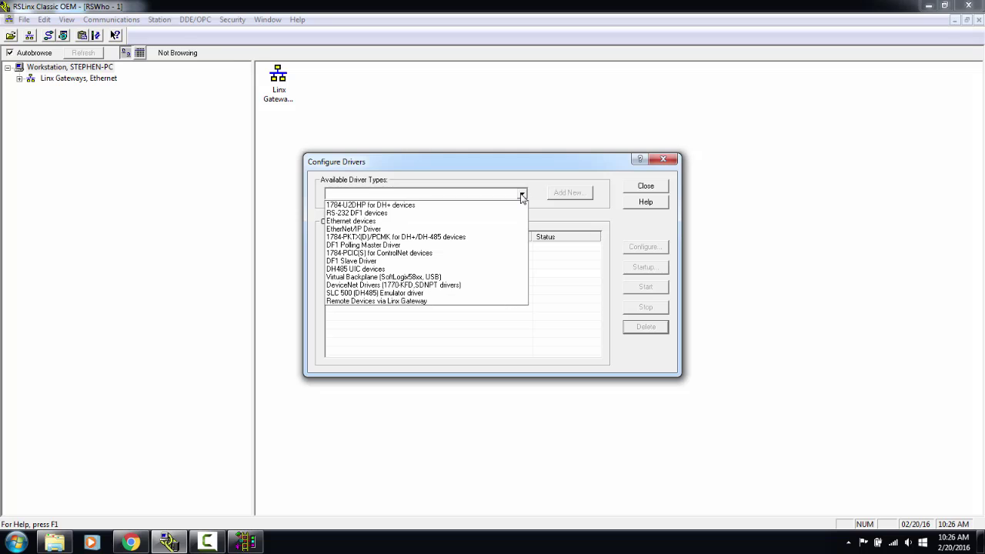
click(523, 163)
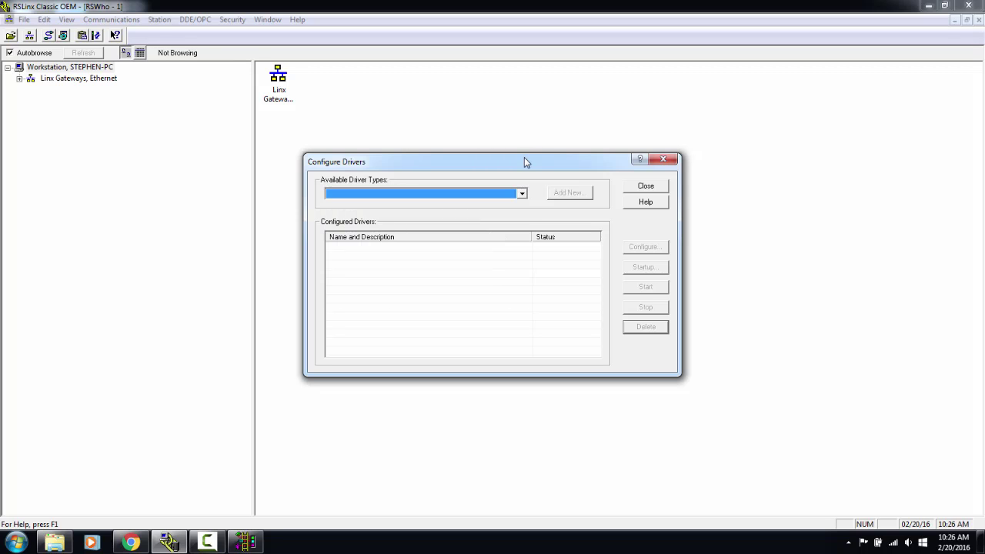
drag(524, 158, 535, 97)
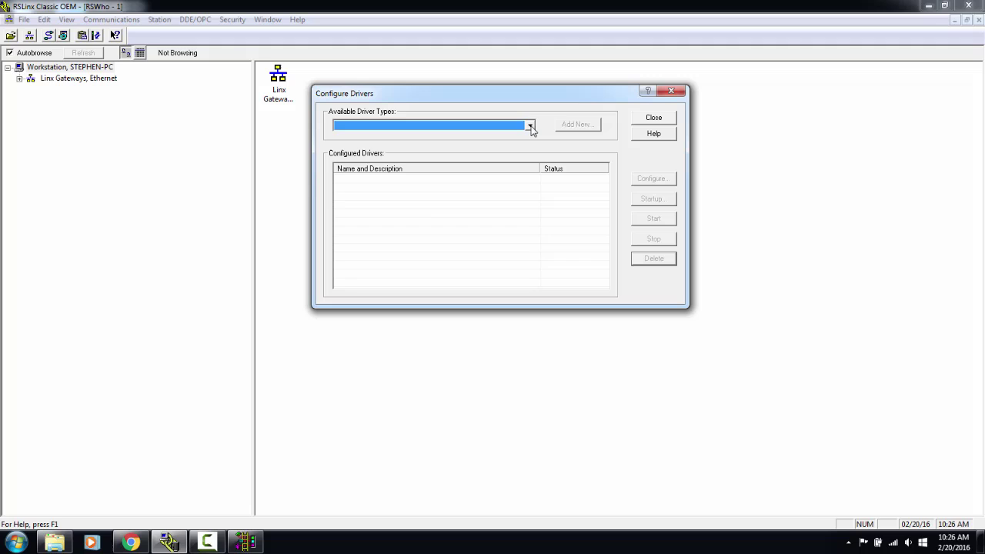
click(531, 127)
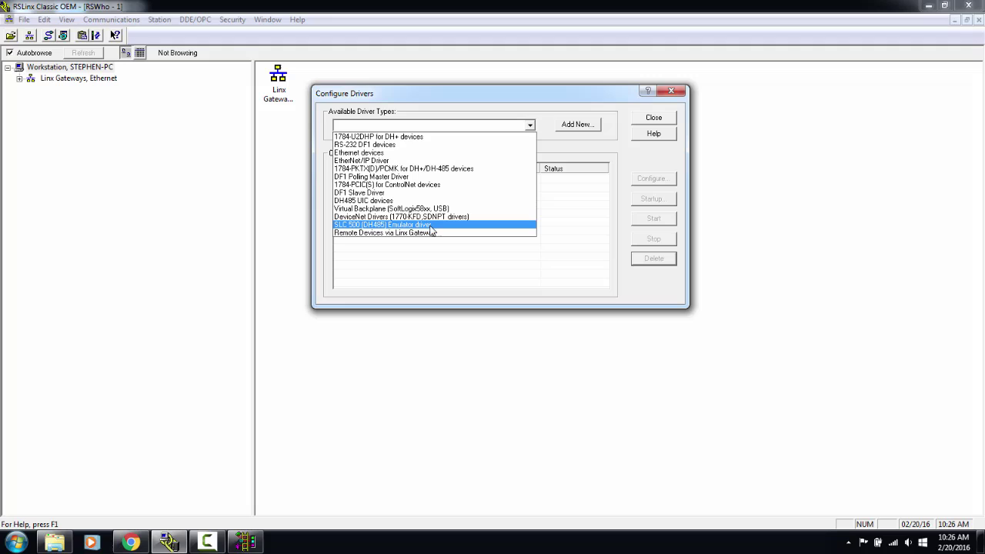
Step: Add an SLC 500 (DH485) Emulator driver named EMU500-1 at station 00
click(431, 225)
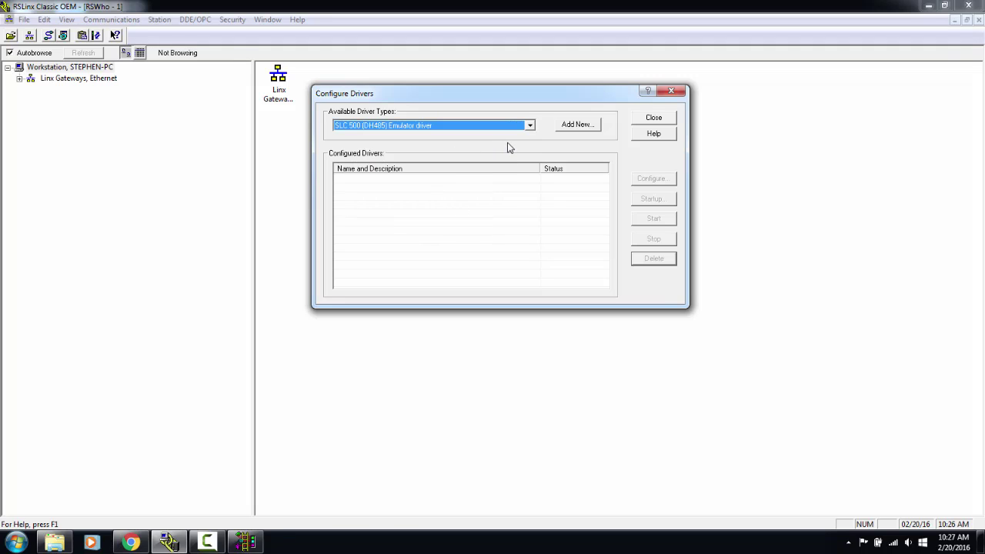
click(568, 125)
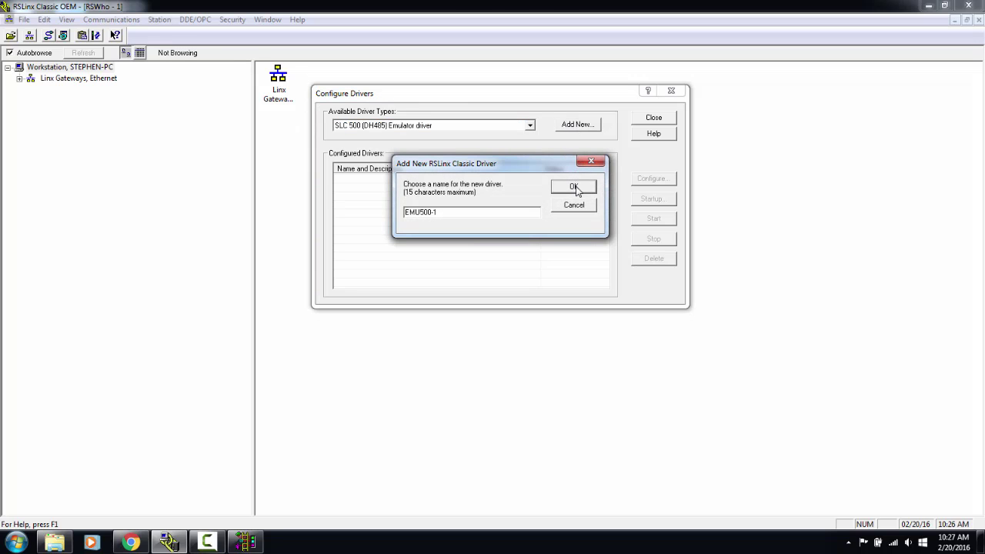
click(575, 187)
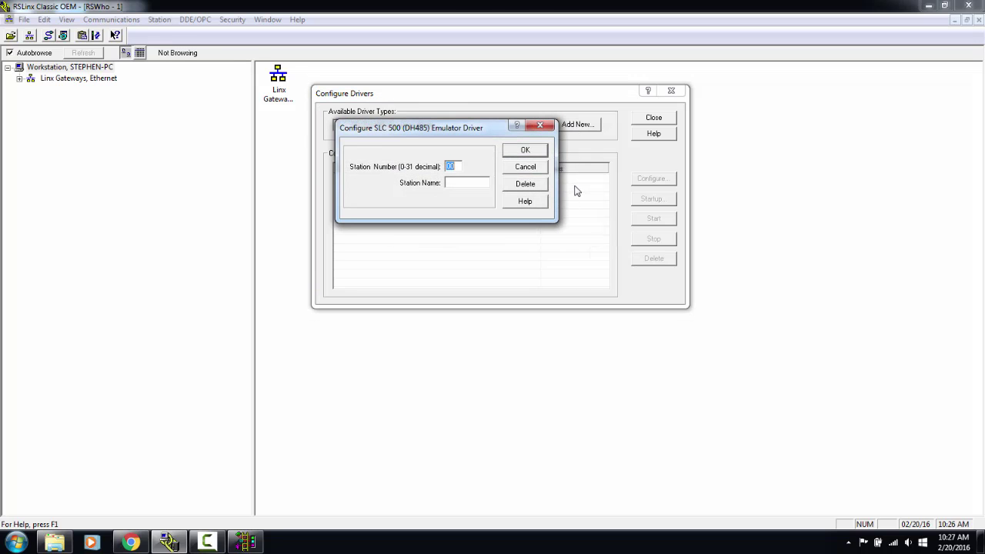
click(523, 151)
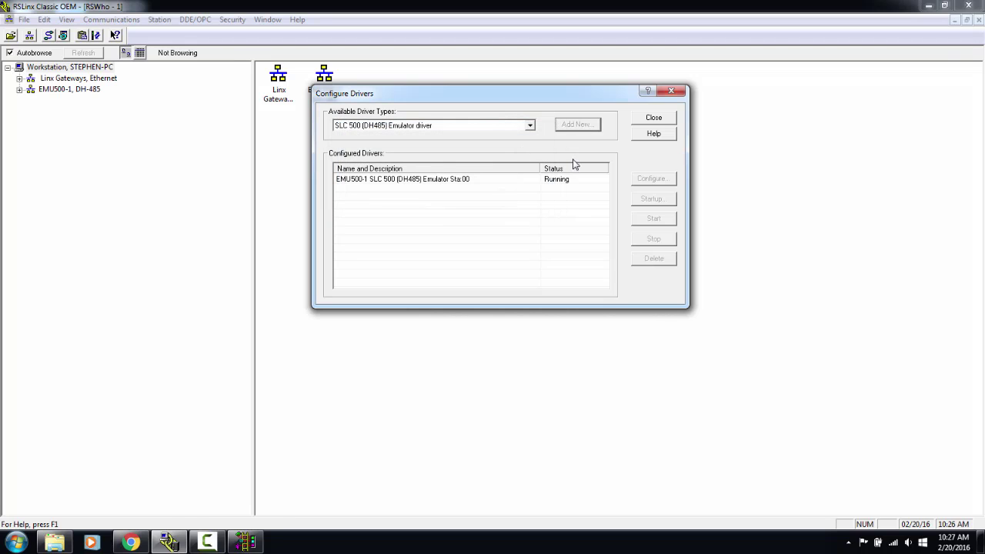
click(656, 118)
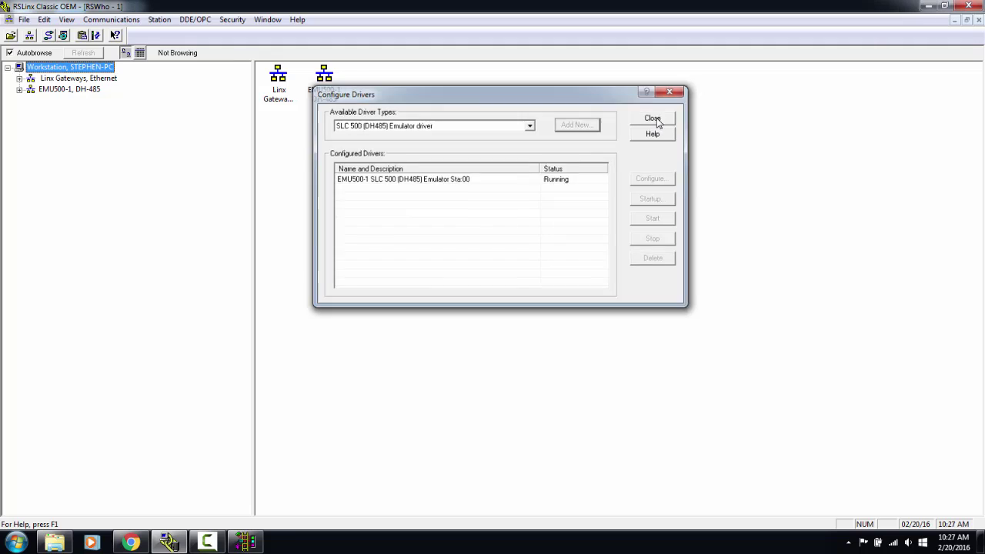
click(19, 89)
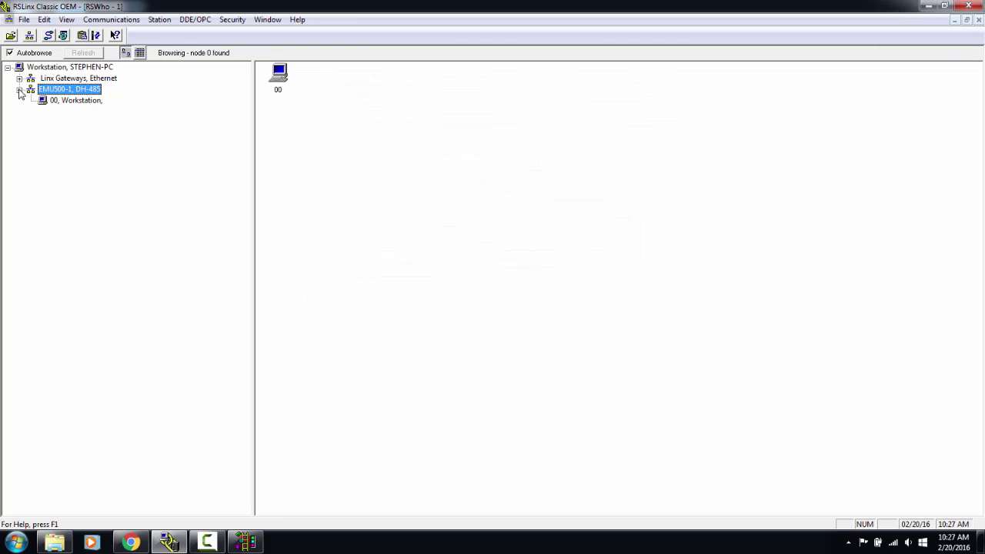
click(66, 102)
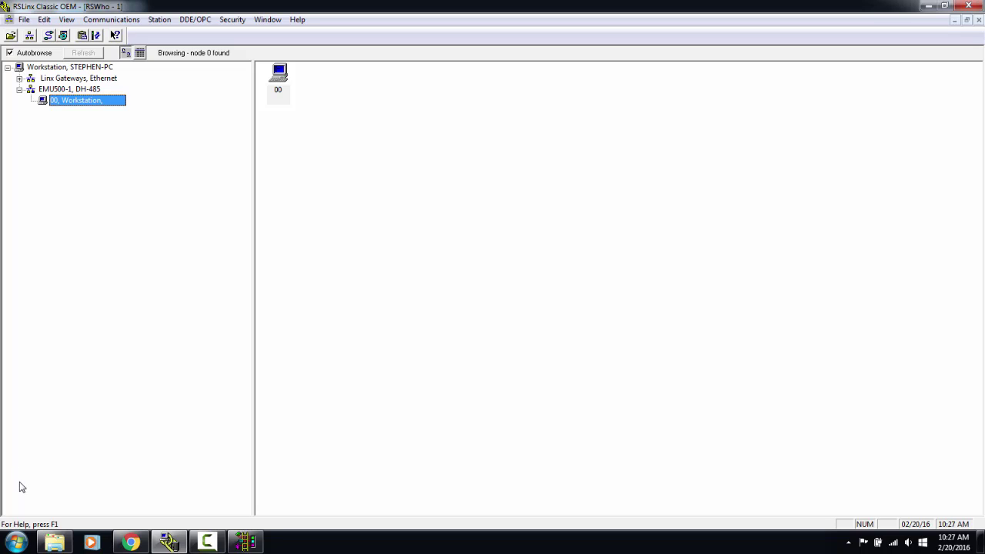
Step: Launch RSLogix Emulate 500 from the Start menu and narrow its window
click(17, 543)
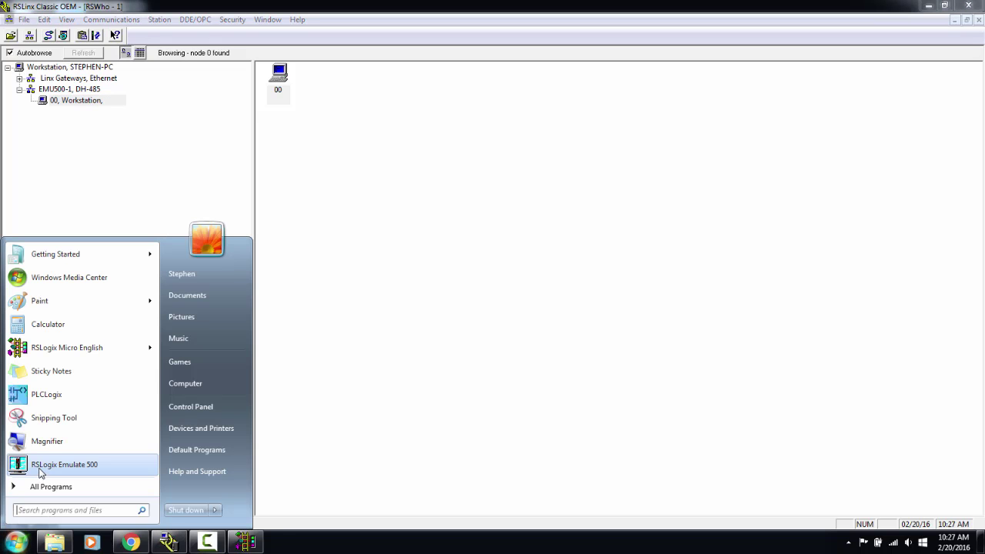
click(64, 465)
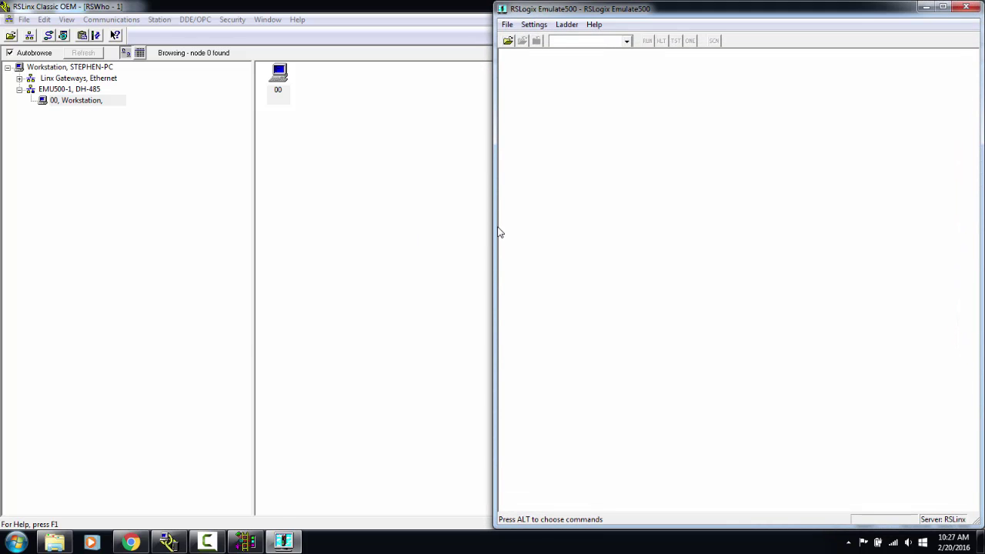
drag(495, 228, 551, 235)
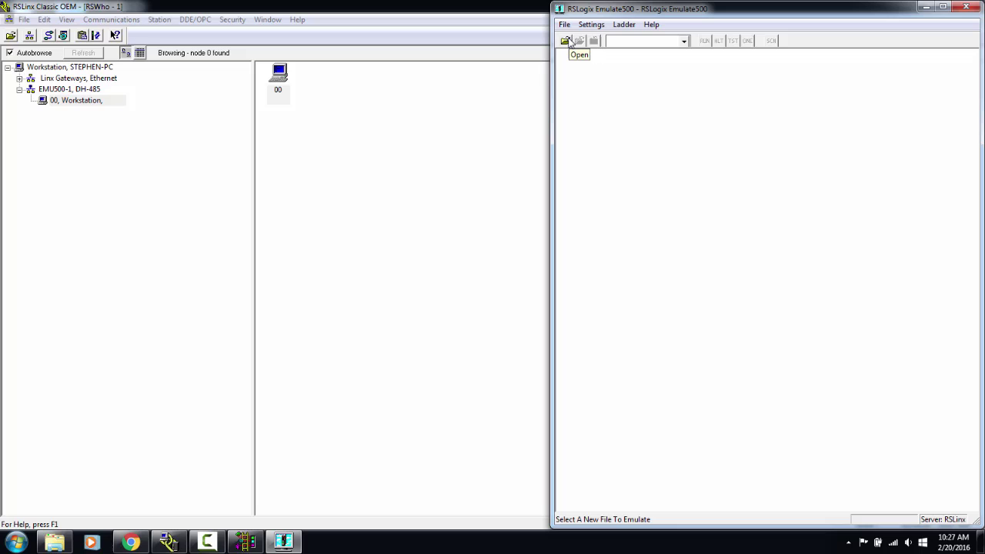
Step: Try loading DISHWASH into the emulator and dismiss the must-be-compiled warning
click(565, 25)
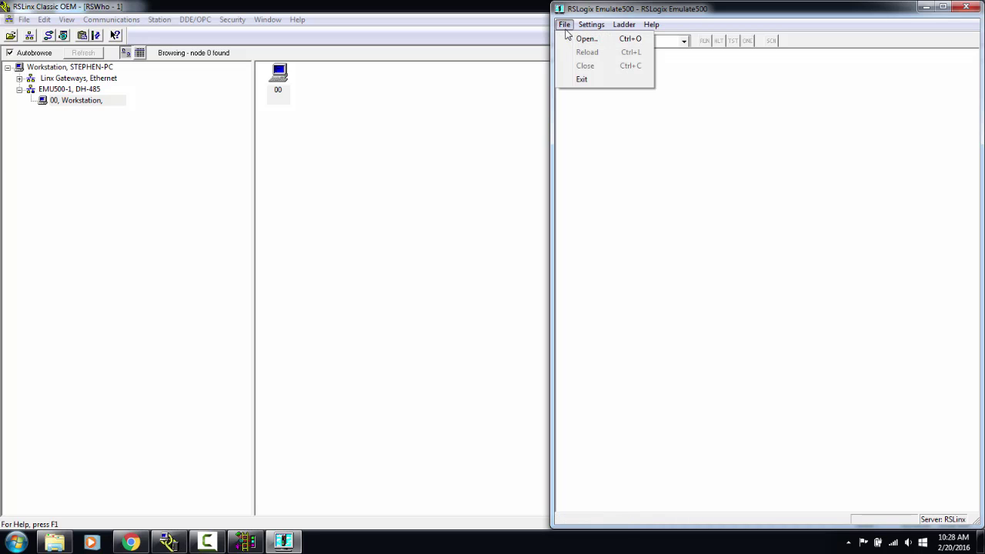
click(600, 127)
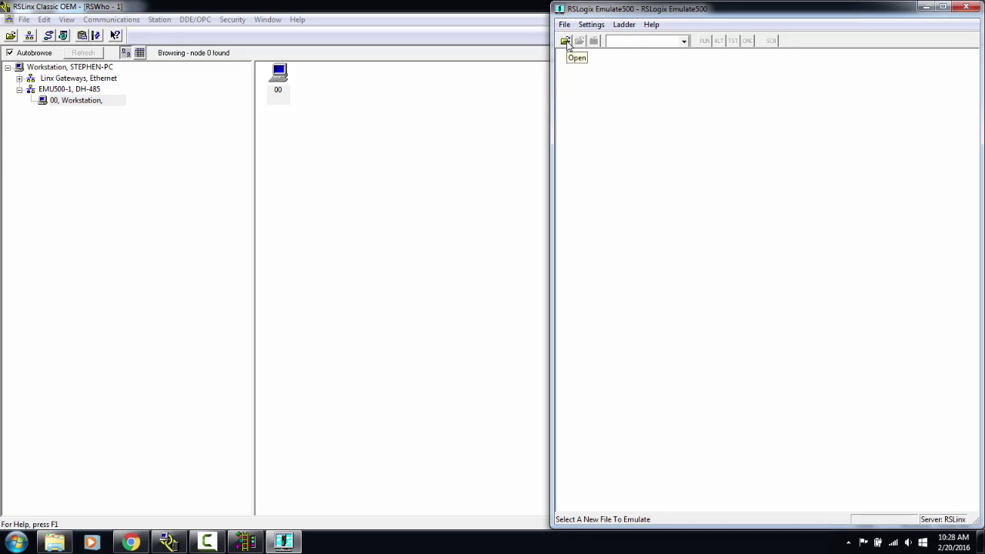
click(565, 41)
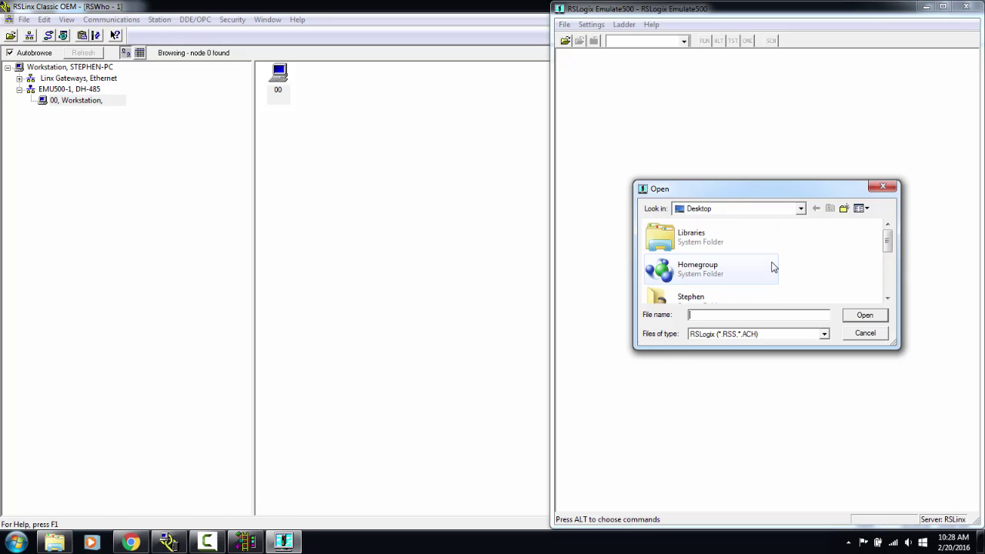
scroll(774, 267, down, 3)
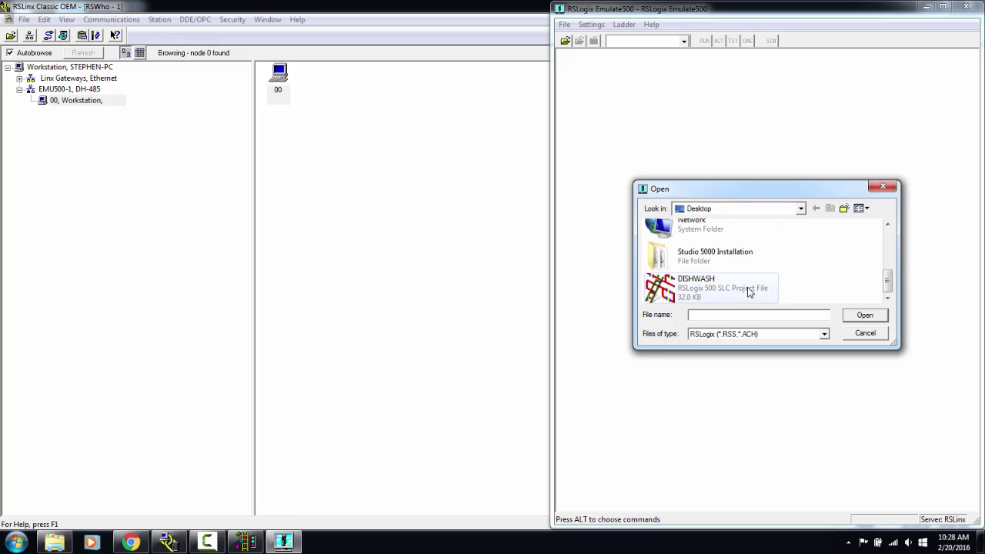
click(748, 291)
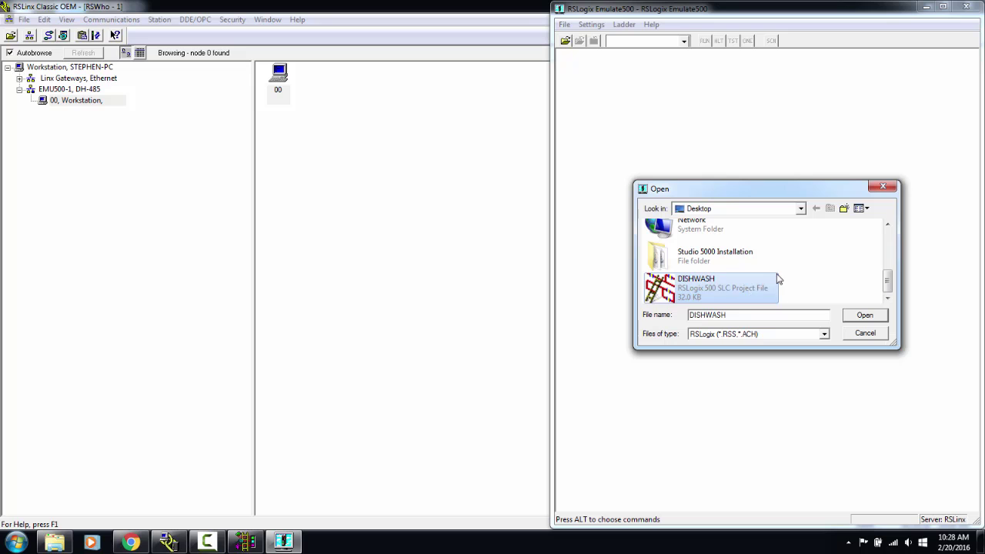
click(863, 316)
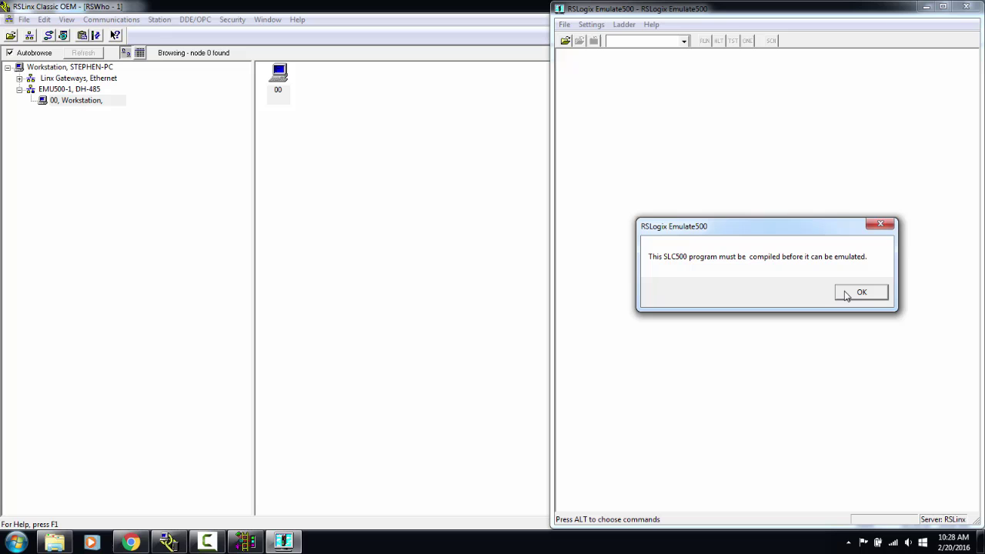
click(847, 296)
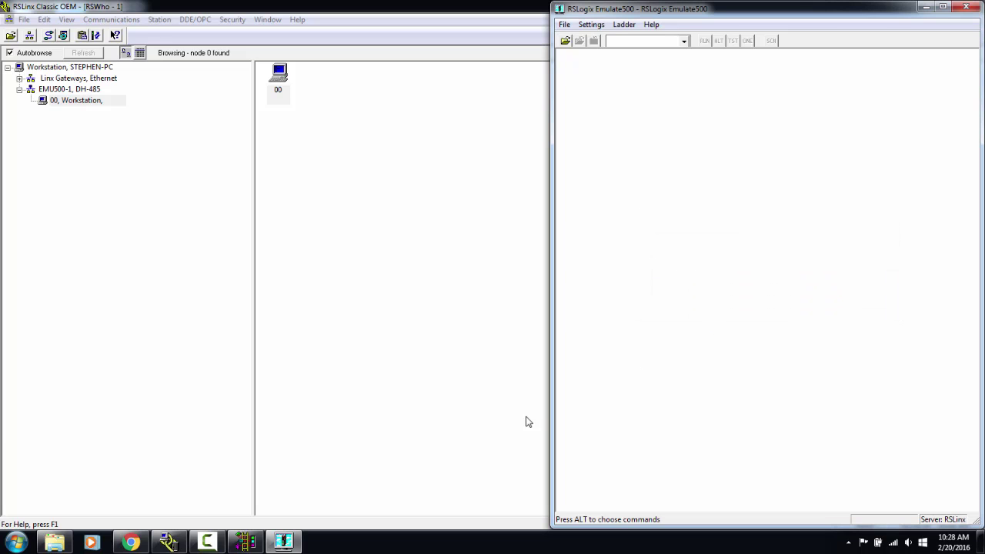
Step: Delete the empty rung from QUICK_CYC and reopen the LAD 2 ladder file
click(245, 541)
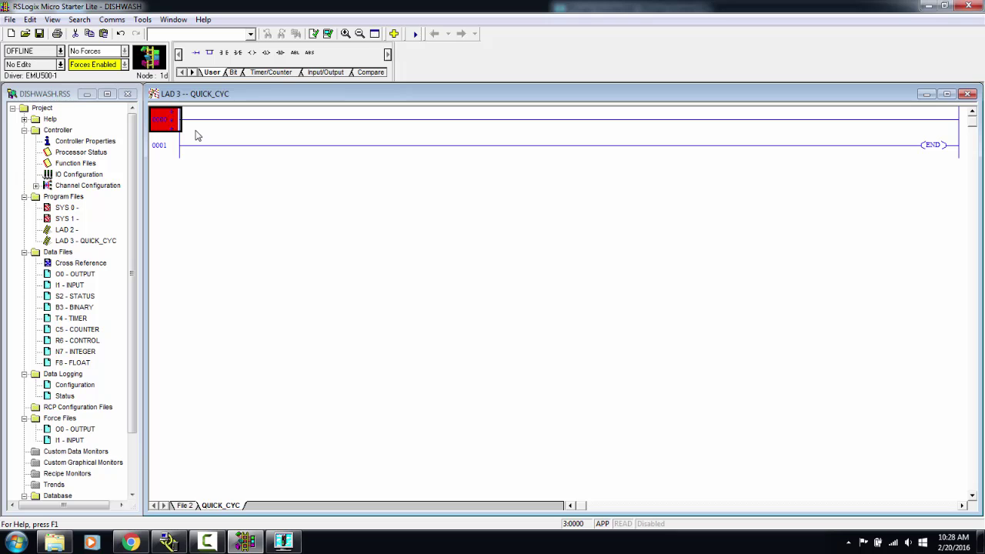
key(Delete)
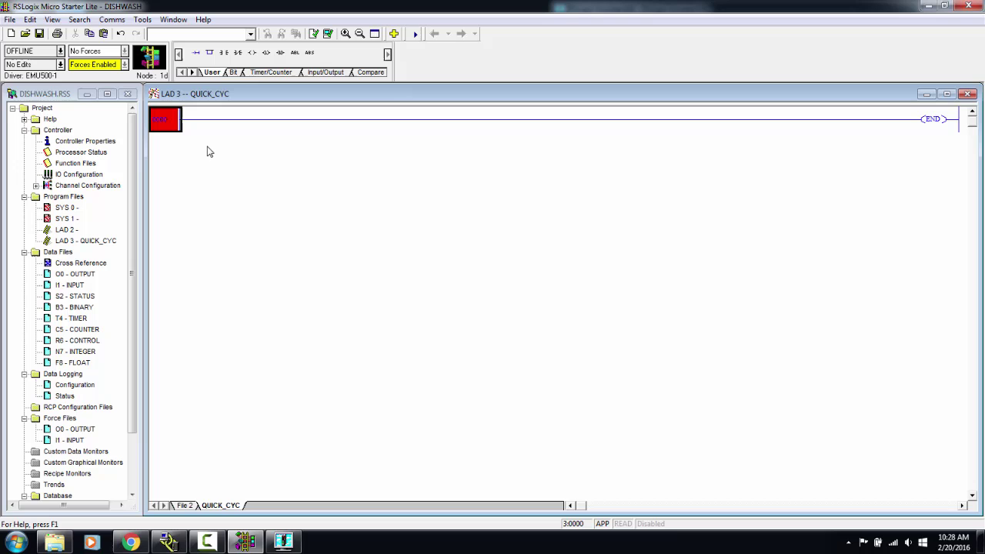
double_click(67, 230)
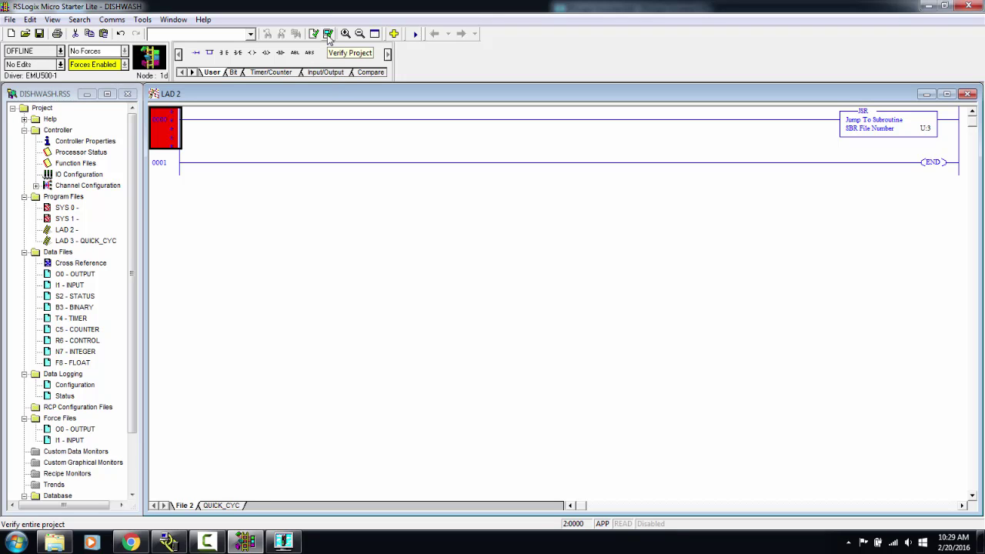
Step: Verify the DISHWASH project and save it, accepting the revision note
click(327, 35)
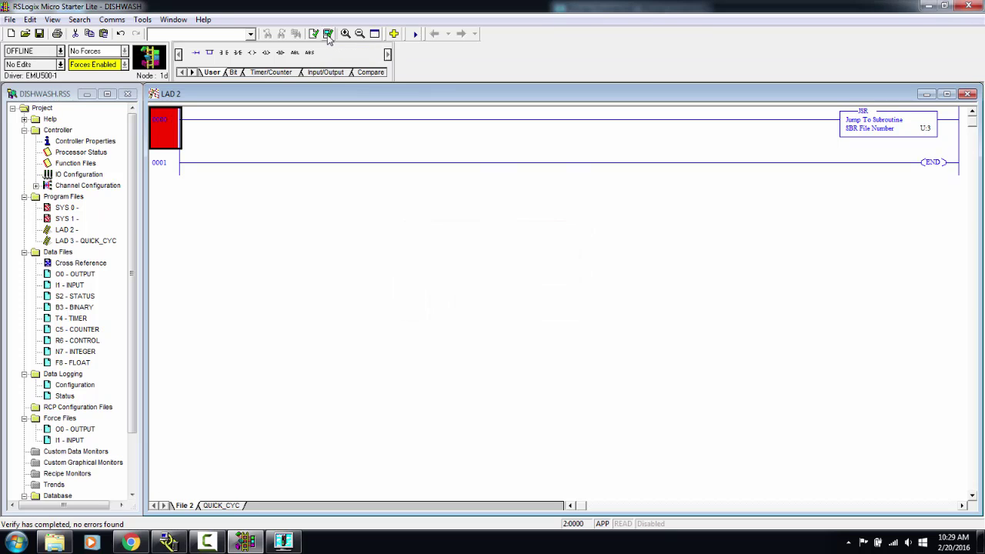
click(41, 35)
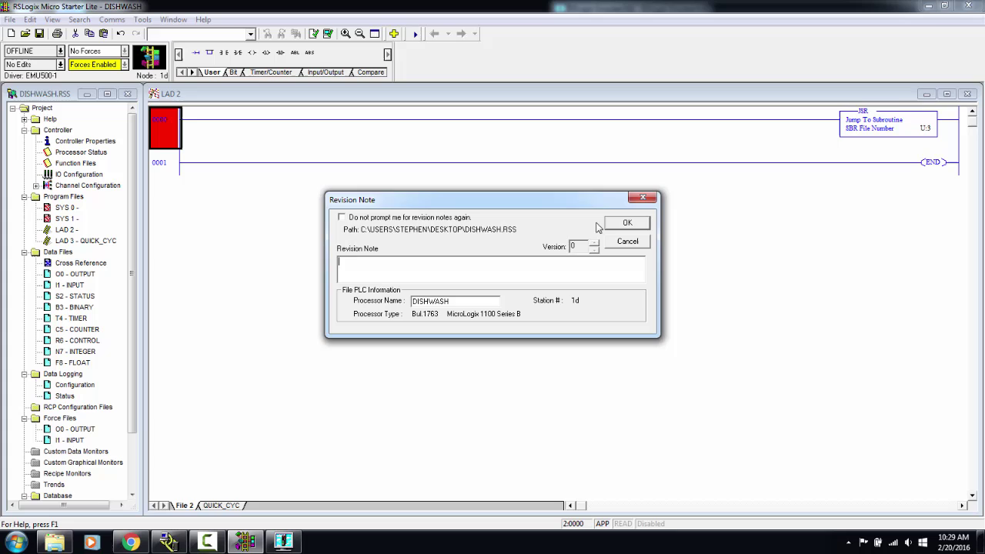
click(620, 223)
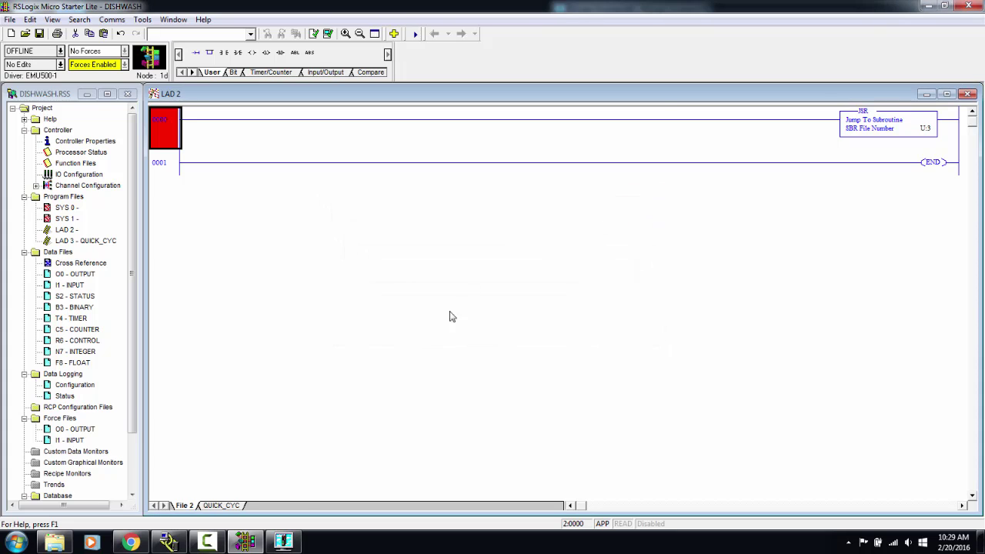
Step: Open DISHWASH.RSS in Emulate 500 as station 01, then minimize the emulator window
click(291, 543)
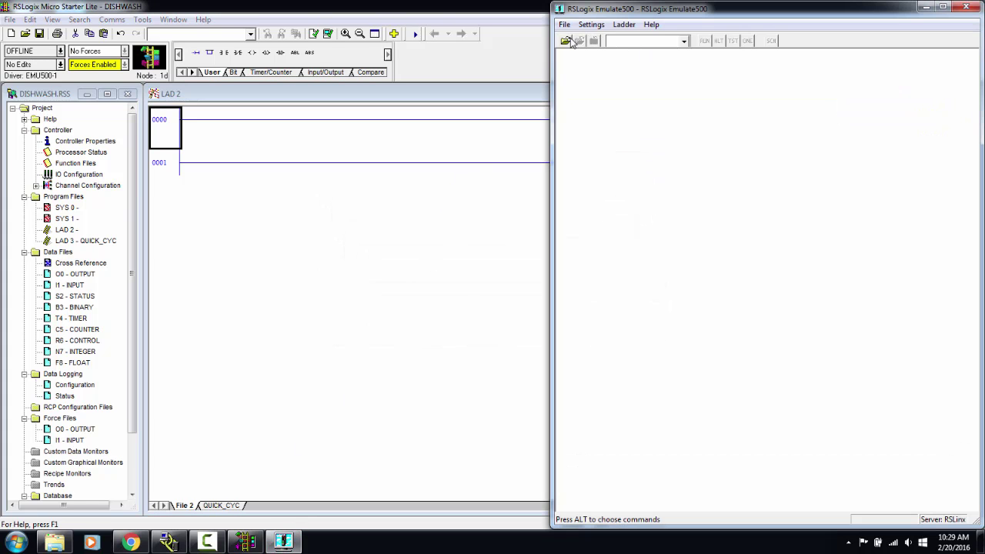
click(567, 41)
scroll(868, 270, down, 5)
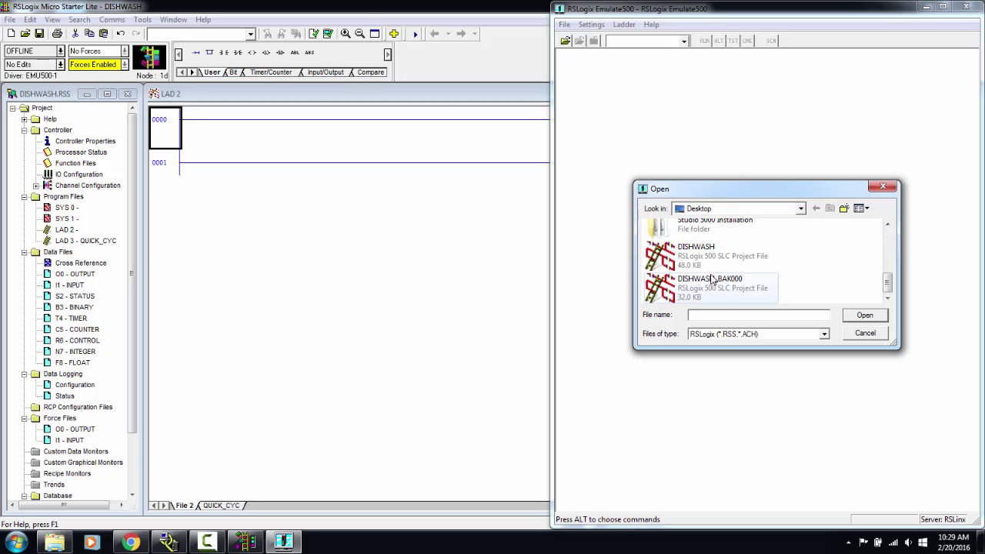
double_click(697, 260)
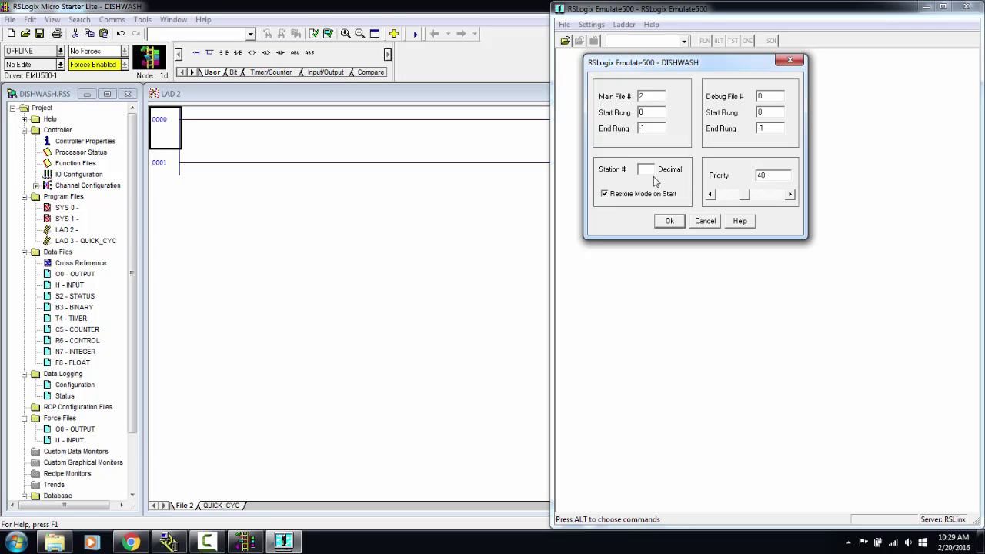
text(01)
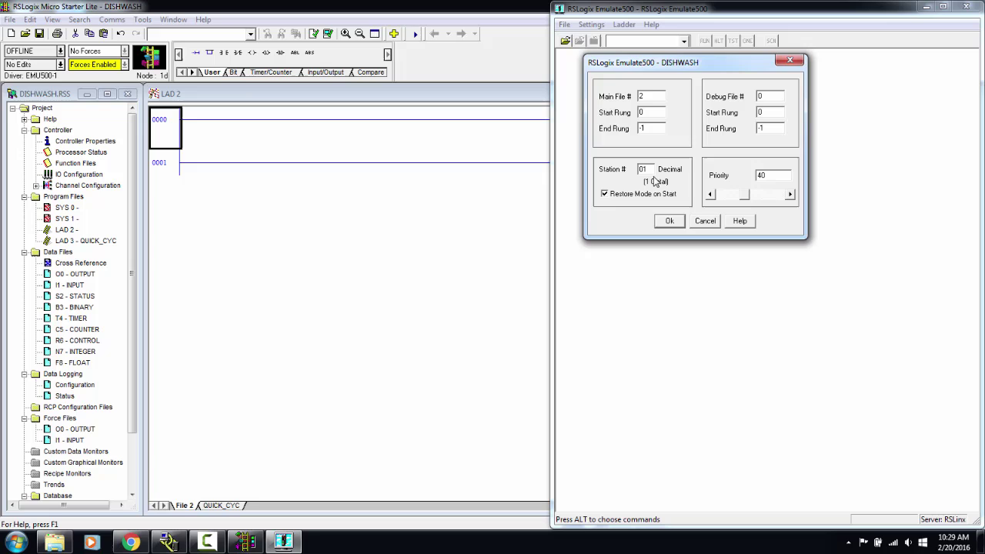
click(669, 223)
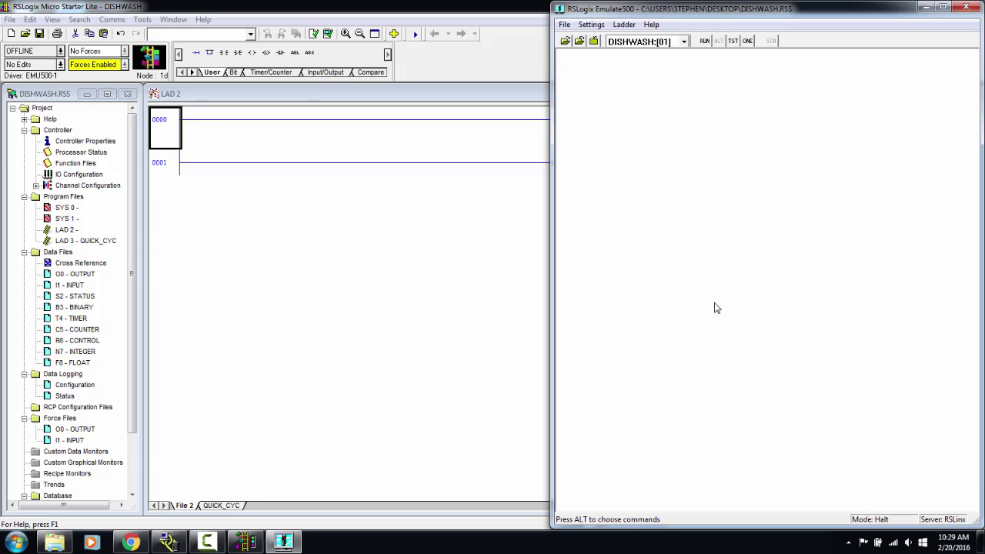
click(928, 9)
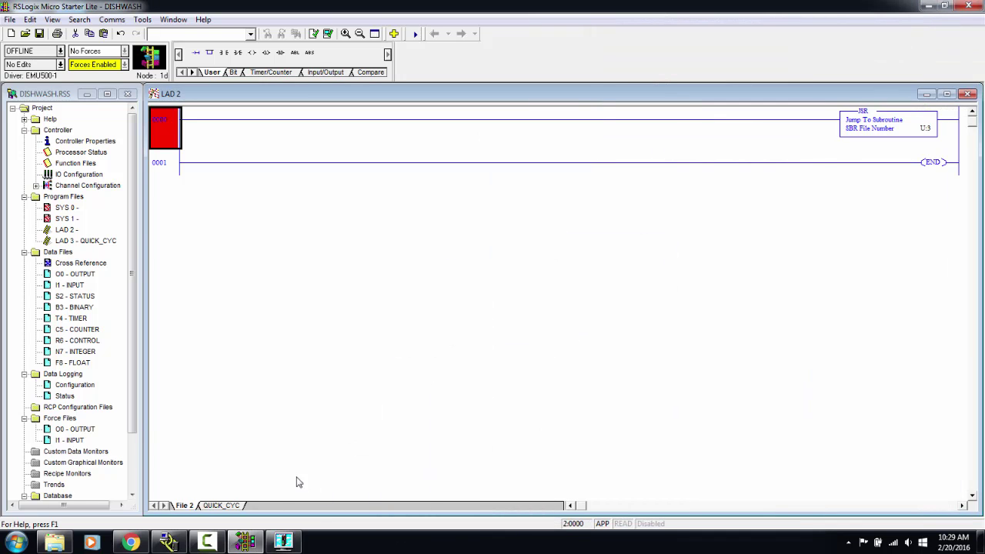
Step: Select the 01 MicroLogix 1100 DISHWASH node in RSLinx, then return to the ladder editor
click(176, 543)
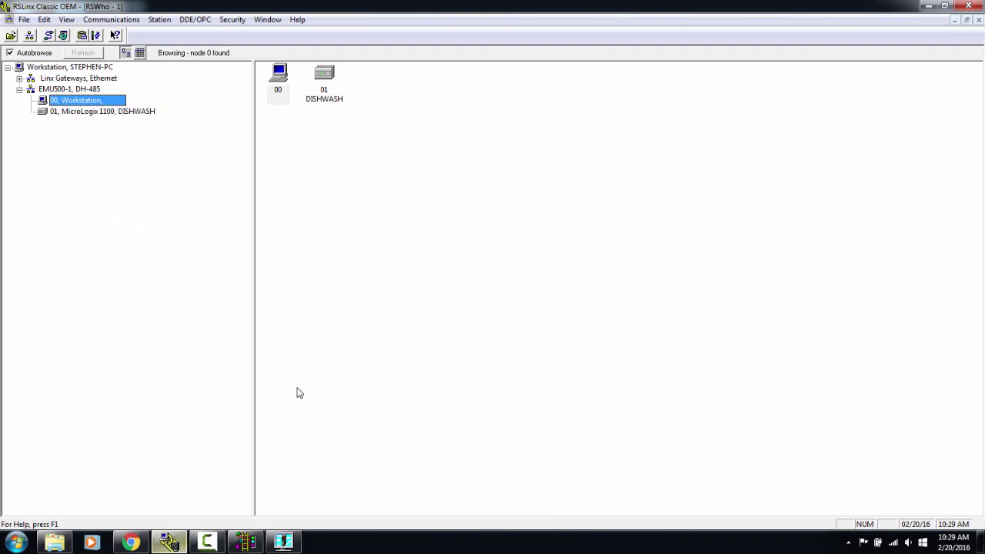
click(86, 112)
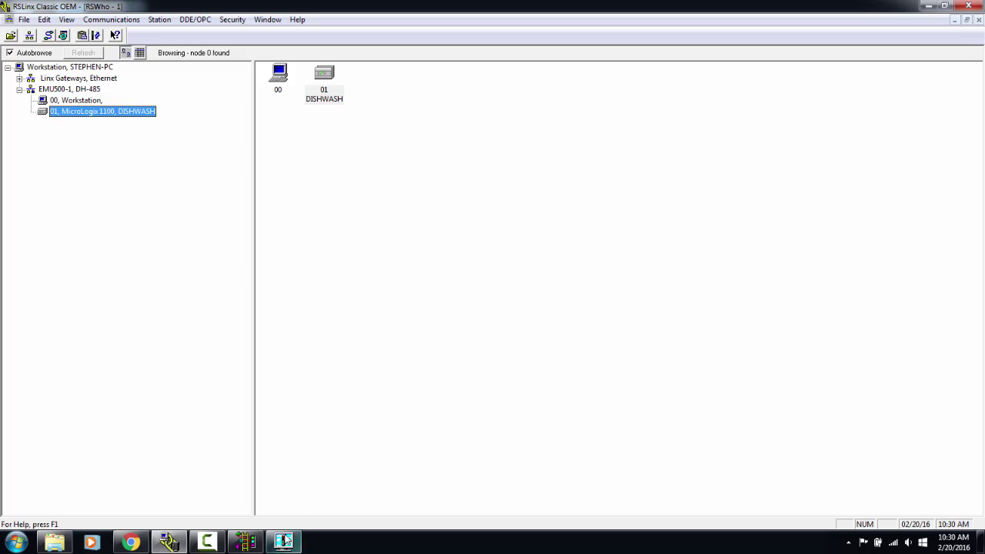
mouse_move(284, 542)
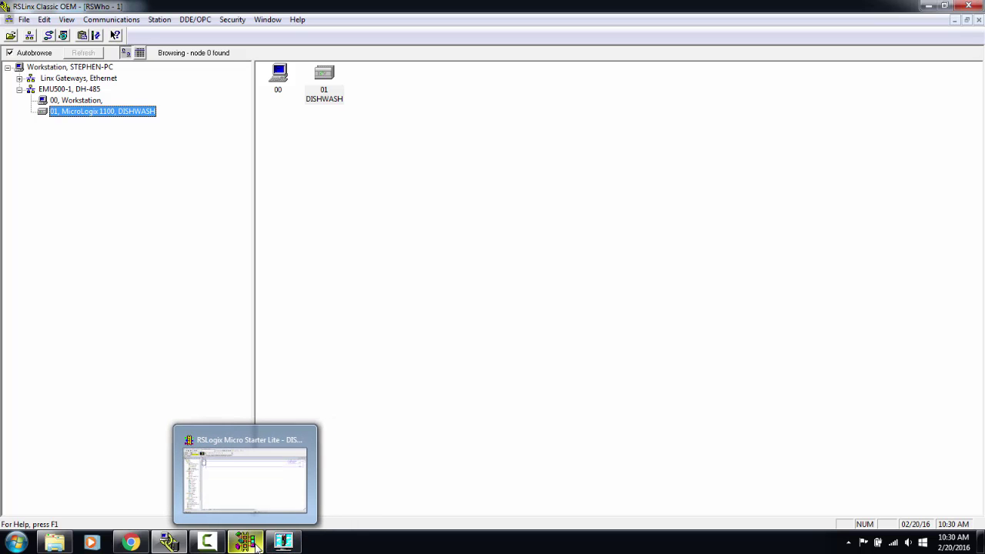
click(256, 544)
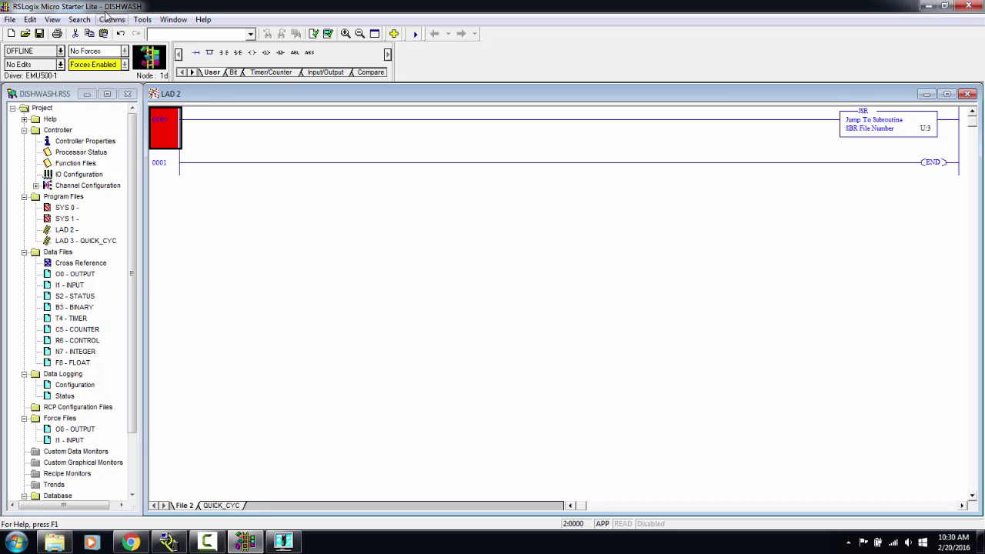
Step: Use Who Active to go online with 01 MicroLogix 1100 DISHWASH on EMU500-1
click(110, 20)
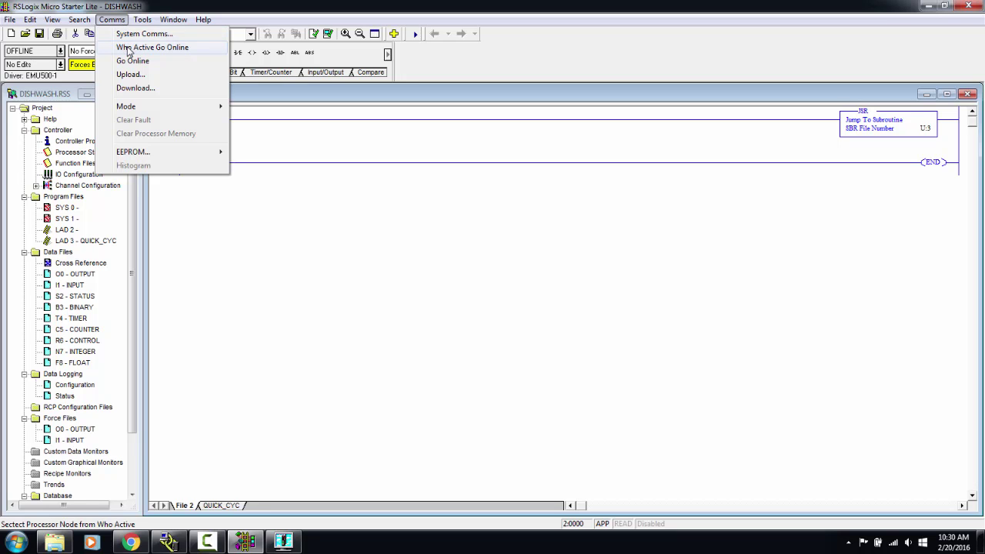
click(129, 47)
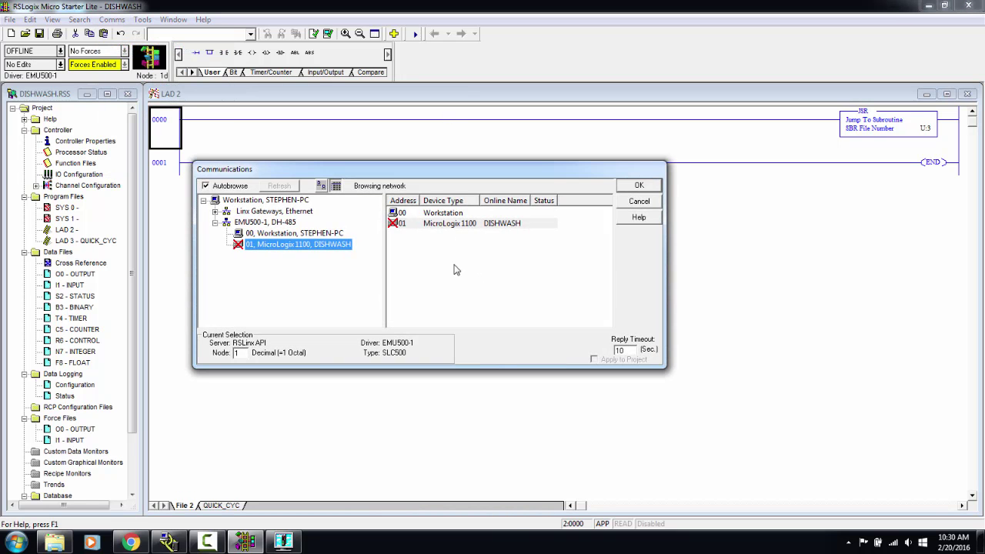
click(216, 222)
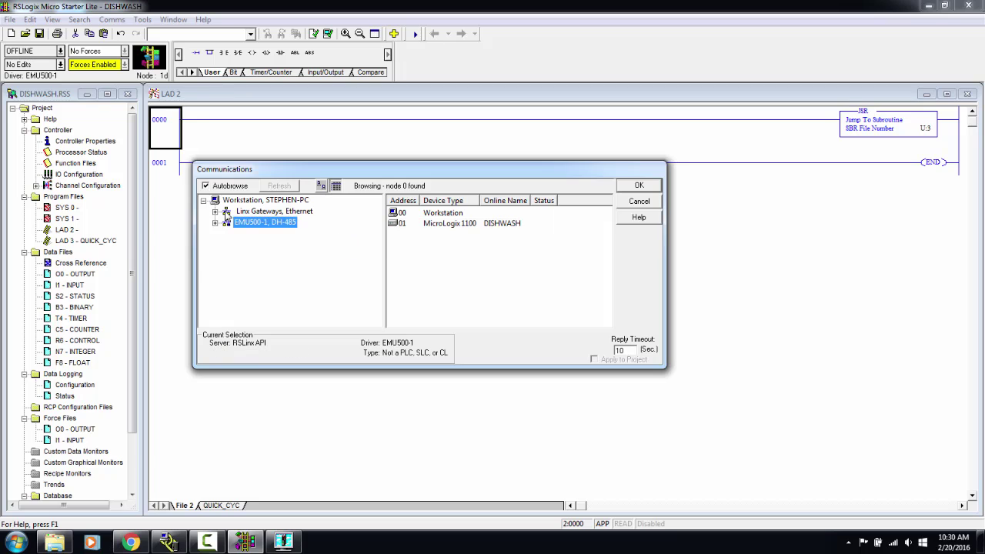
click(233, 201)
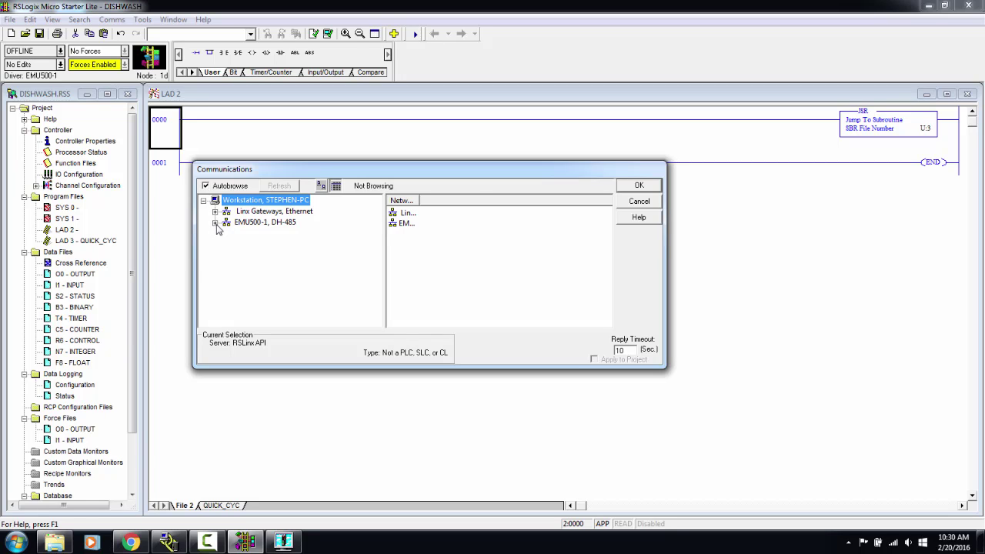
click(217, 223)
click(262, 244)
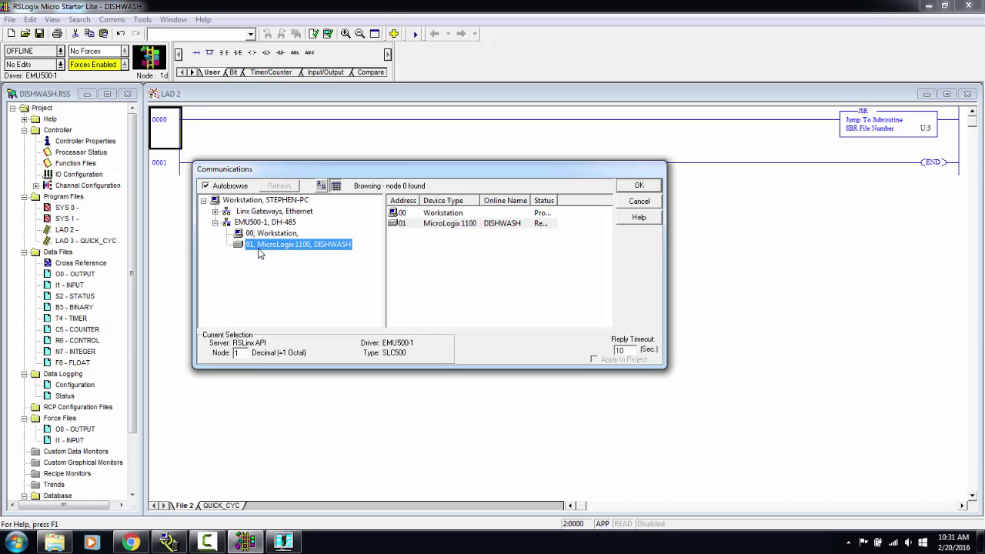
click(635, 185)
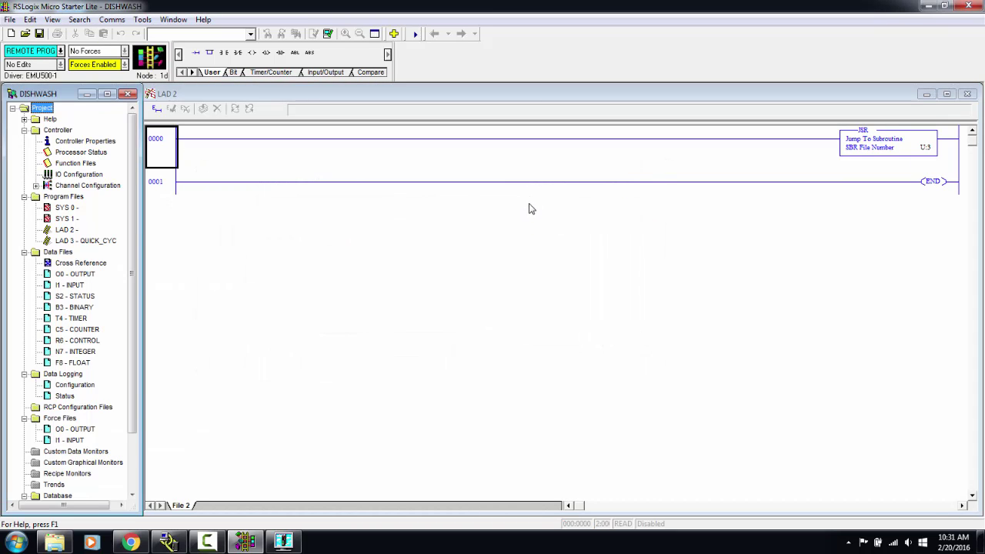
Step: Switch the DISHWASH processor from Remote Program to Run and confirm the change
click(529, 209)
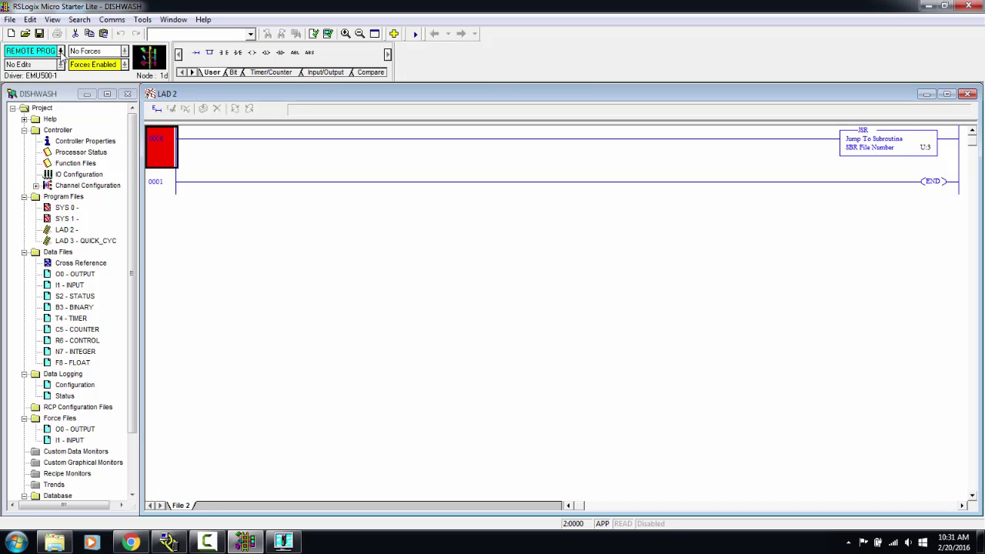
click(60, 51)
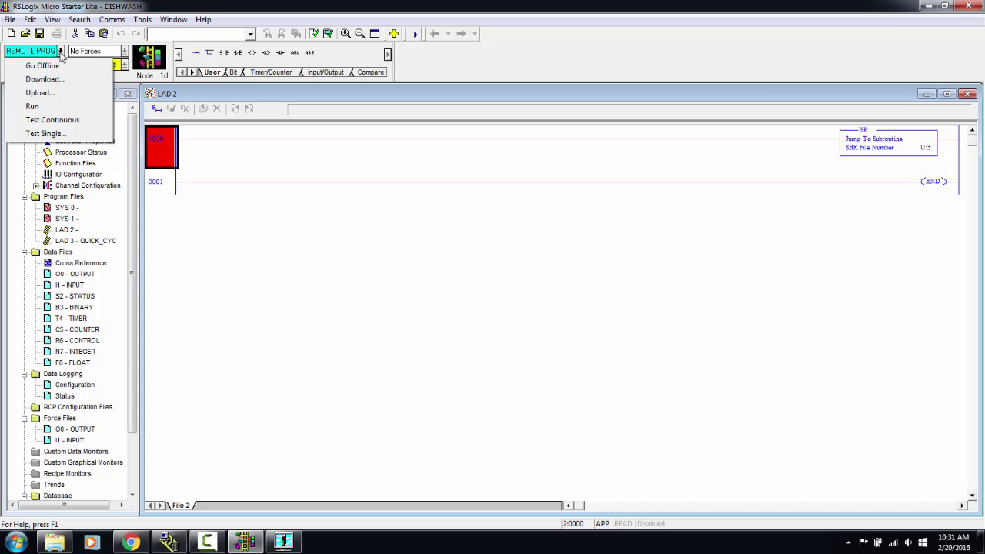
click(46, 107)
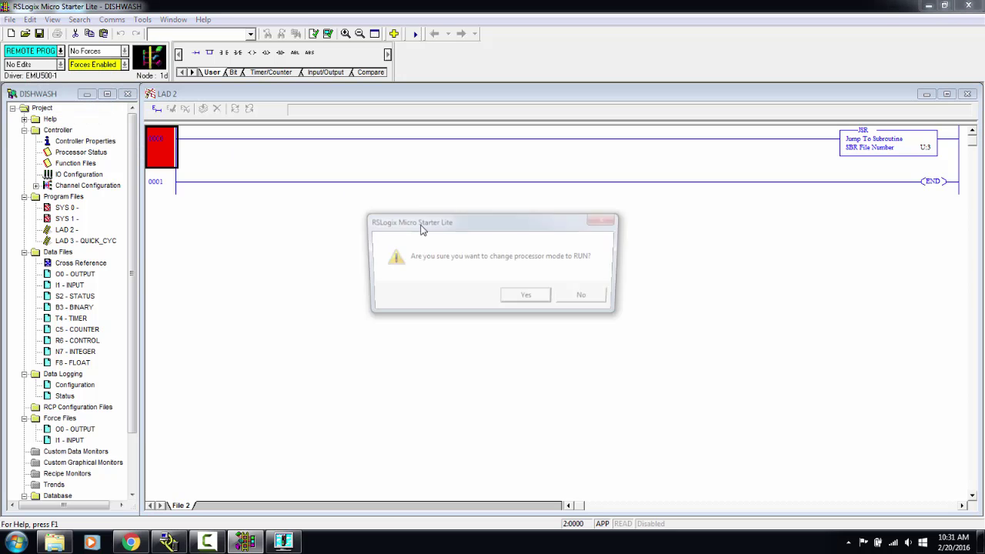
click(525, 299)
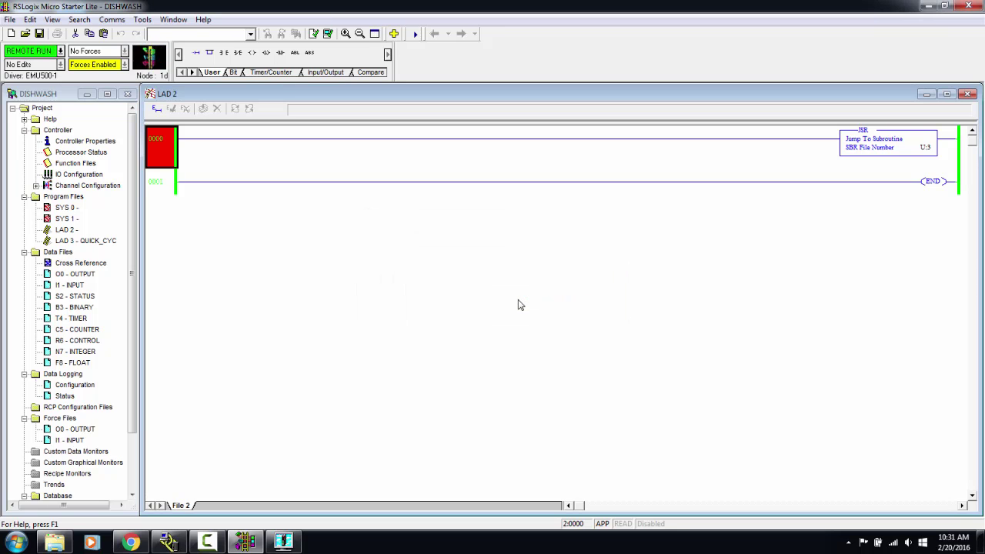